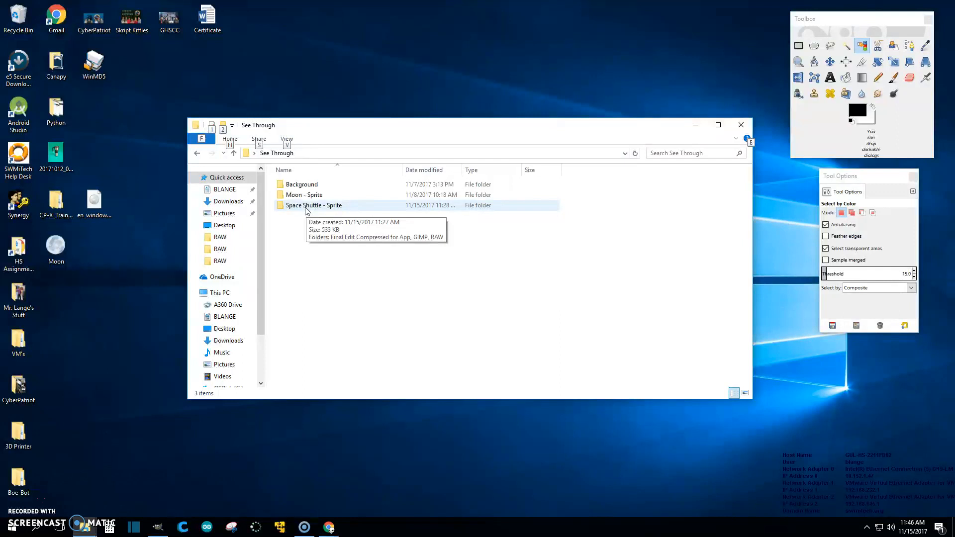
- Open the Space Shuttle - Sprite > RAW folder and show it in Details view
double_click(306, 206)
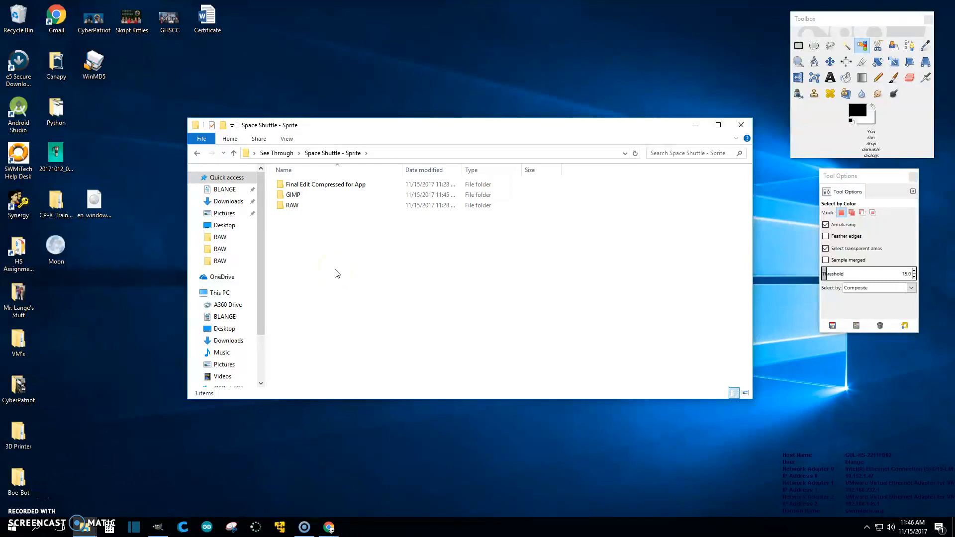
double_click(293, 206)
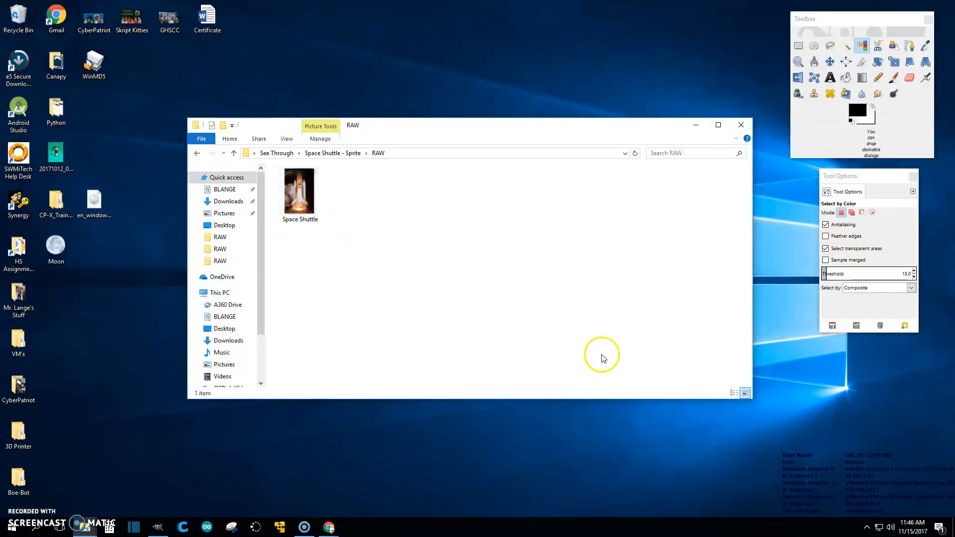
click(734, 393)
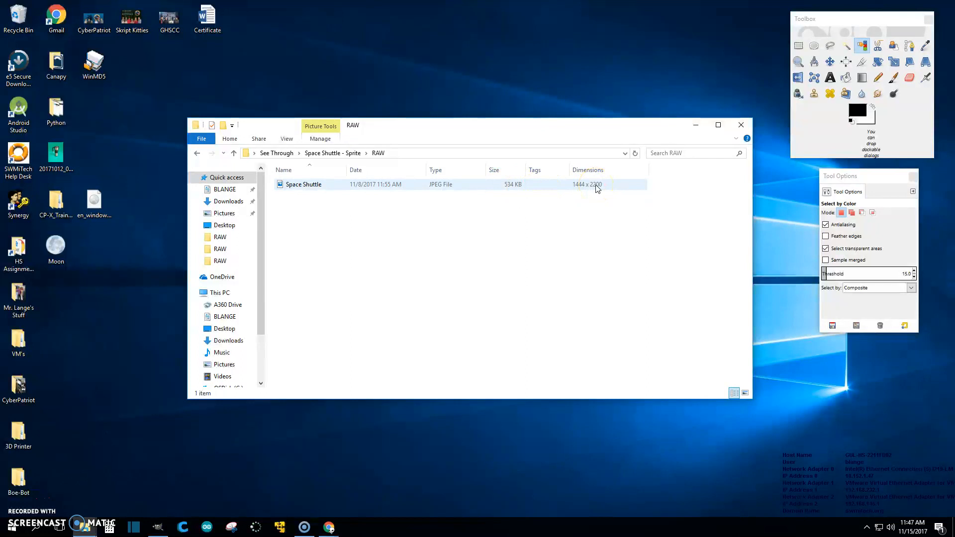
- Add the Dimensions column, showing the shuttle image at 1444 x 2200
right_click(666, 171)
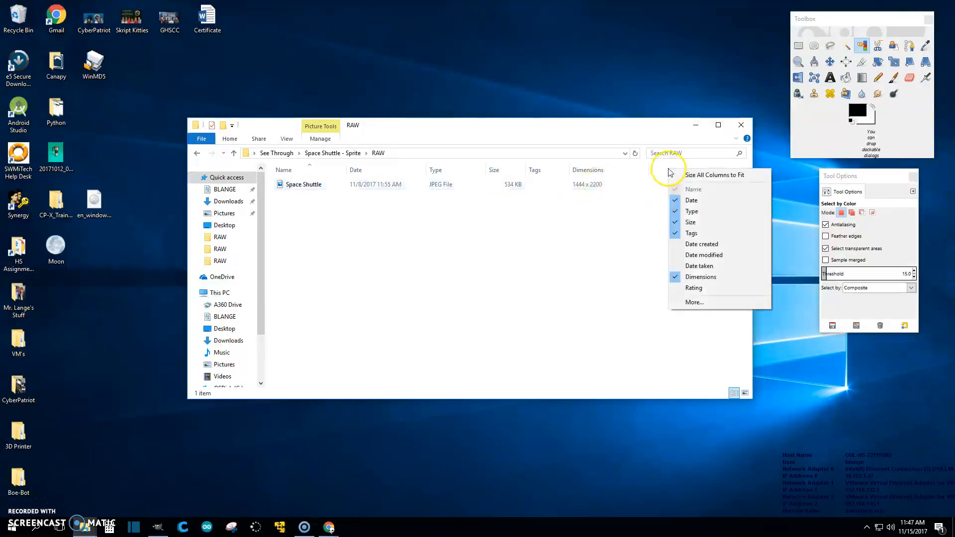
click(691, 278)
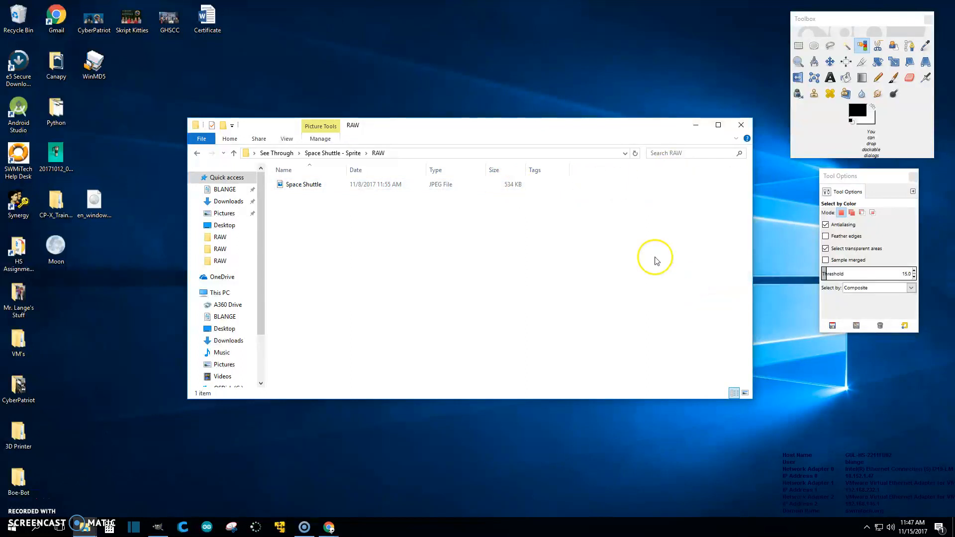
right_click(580, 169)
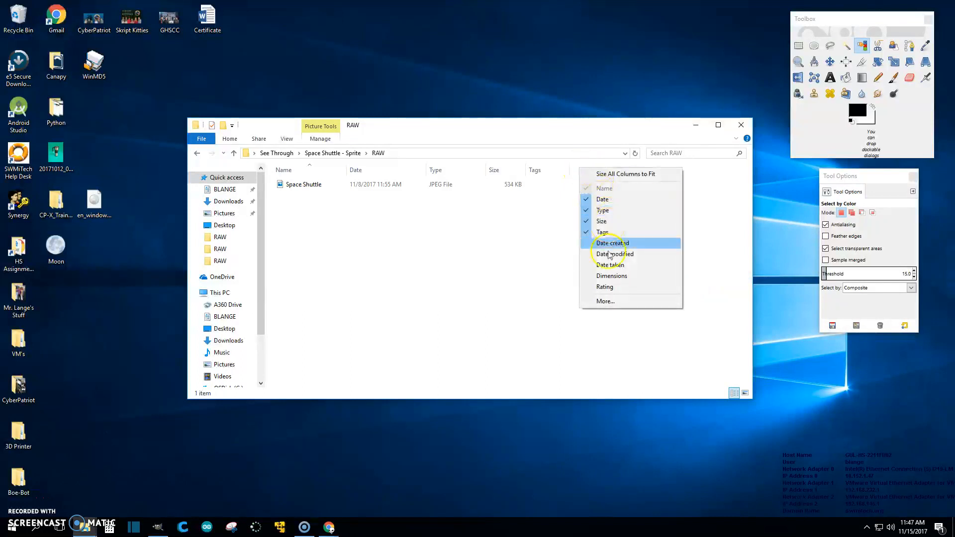
click(609, 276)
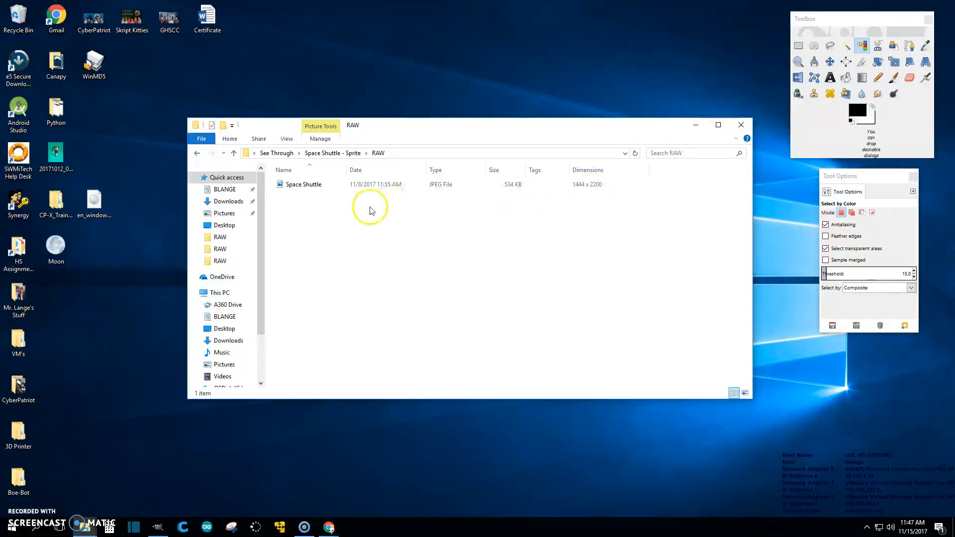
- Preview the Space Shuttle photo full-screen, close it, and move the GIMP window onscreen
click(304, 188)
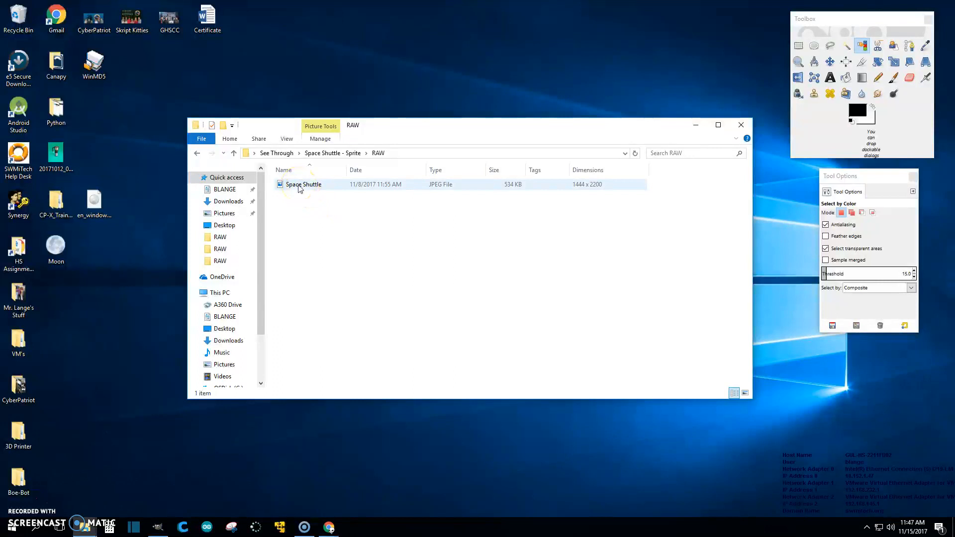
double_click(296, 185)
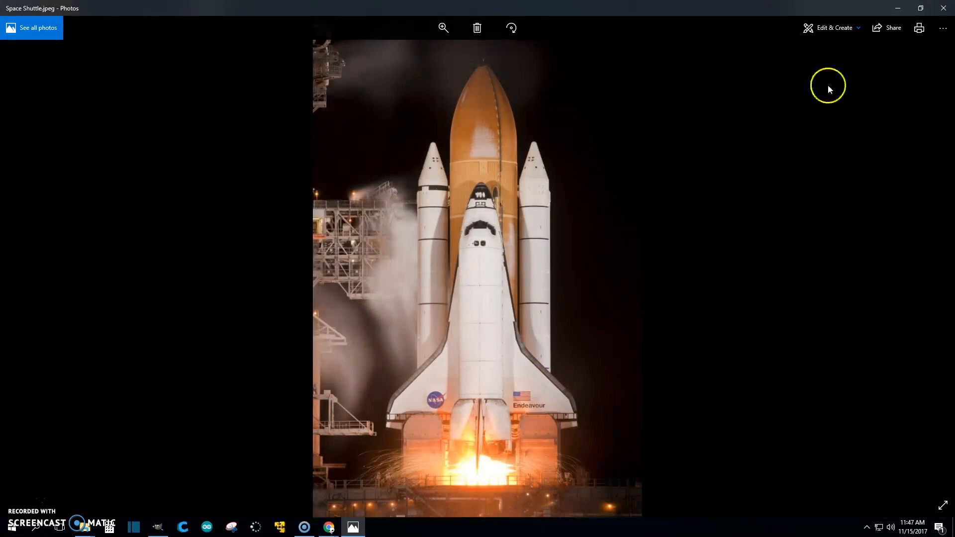
click(942, 9)
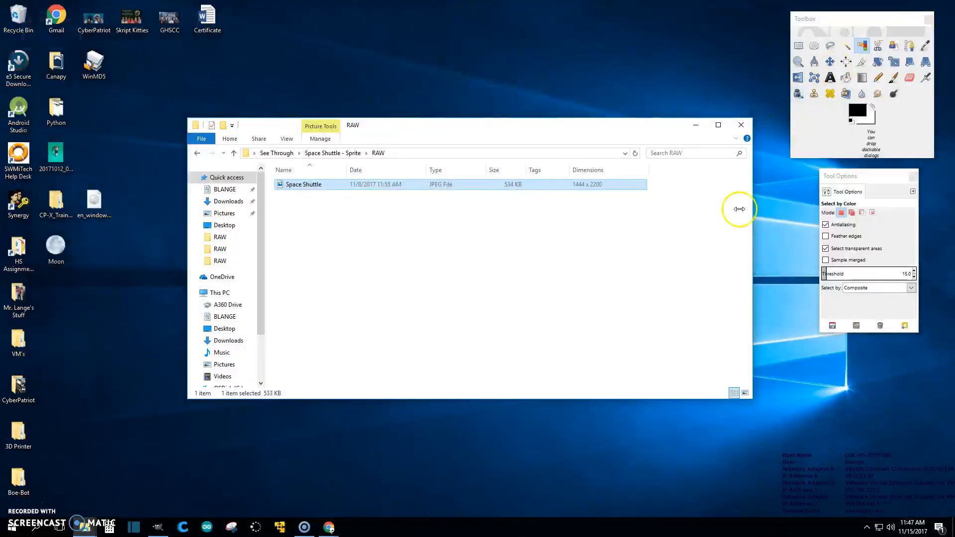
drag(954, 33, 161, 18)
- Open the Space Shuttle JPEG in GIMP and save it as Space Shuttle.xcf in the sprite's GIMP folder
click(552, 120)
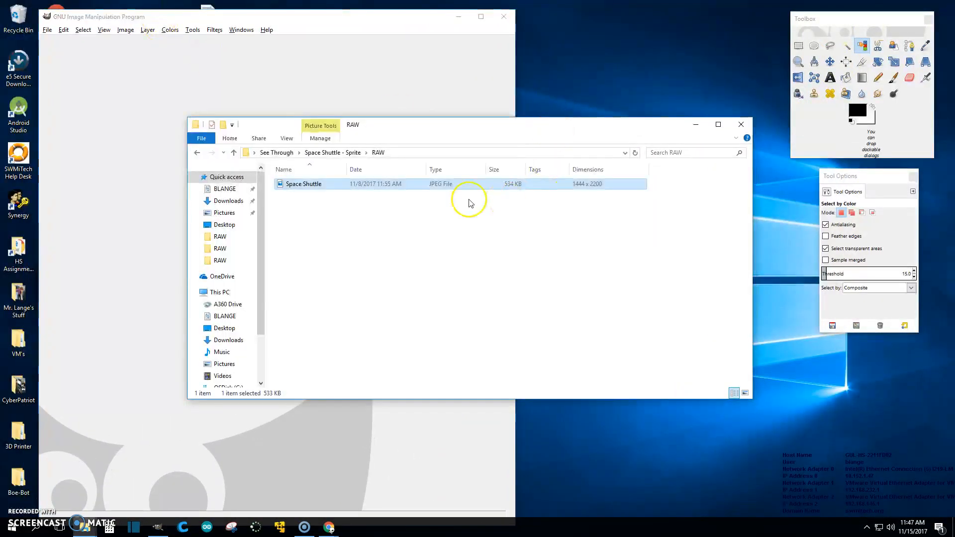
drag(291, 184, 123, 214)
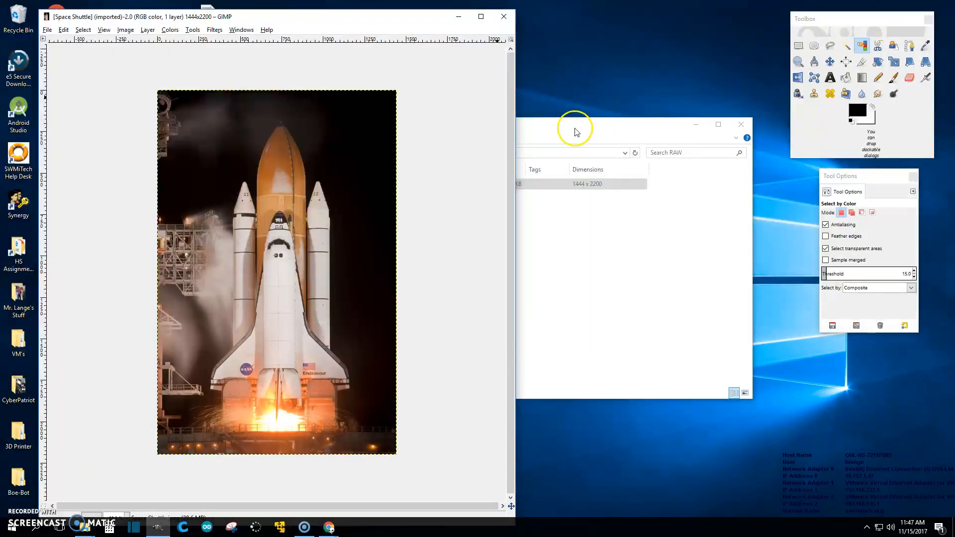
click(47, 31)
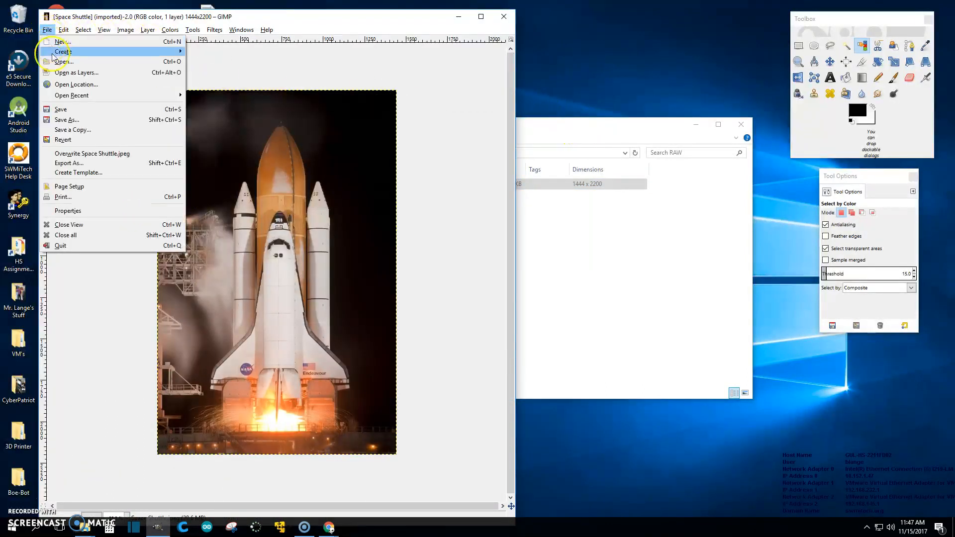
click(60, 121)
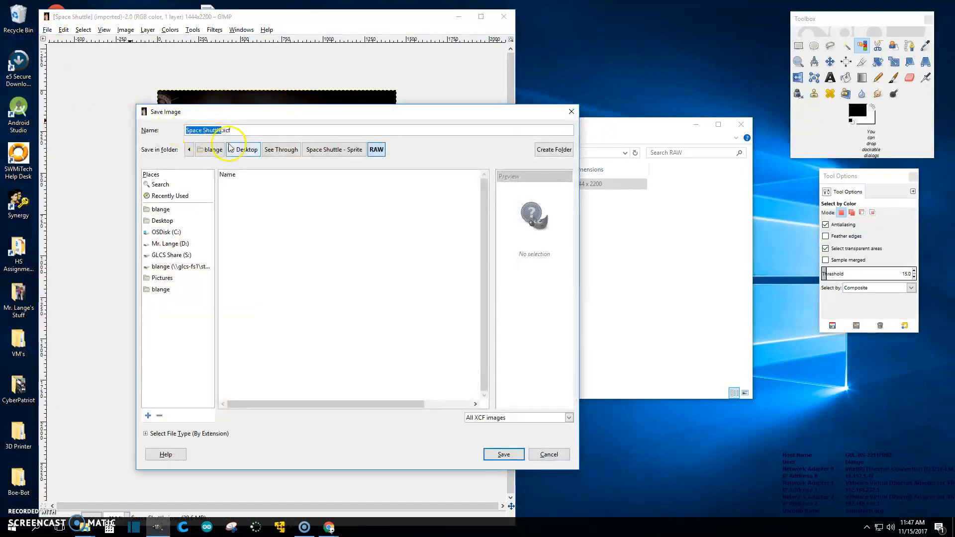
click(342, 151)
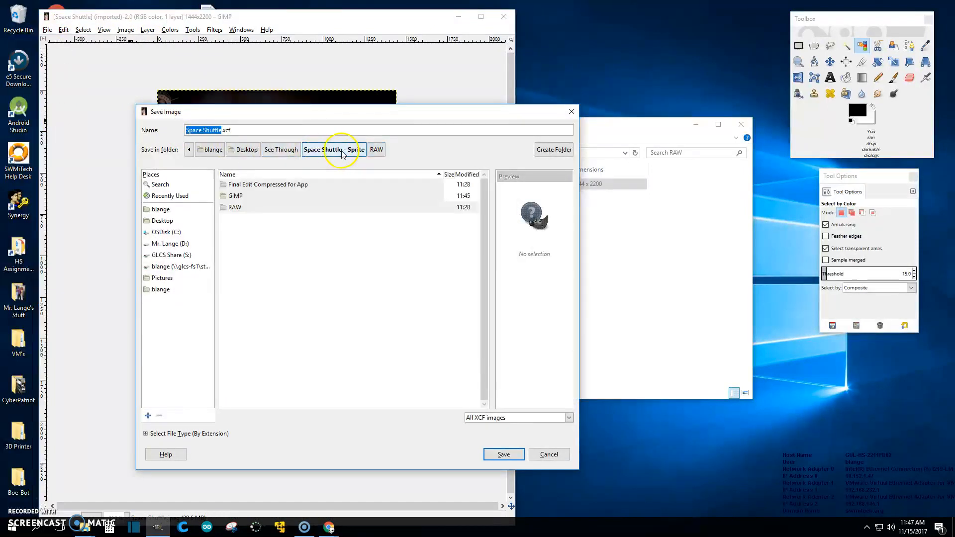
double_click(236, 196)
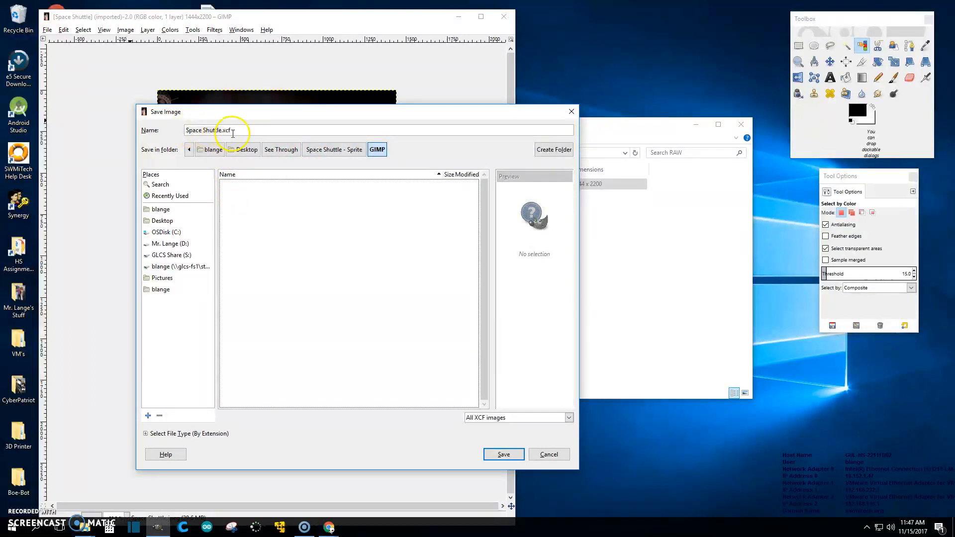
click(502, 454)
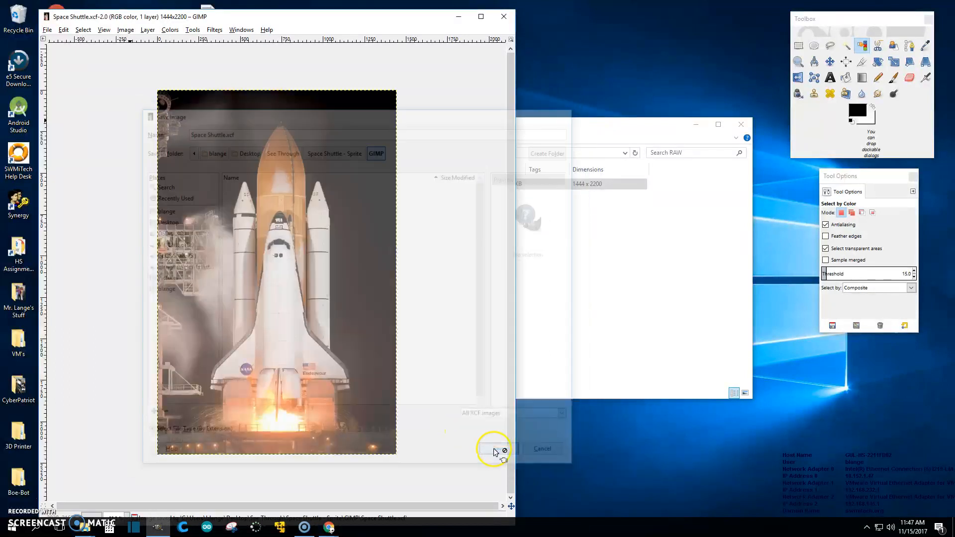
- Confirm Space Shuttle.xcf is in the GIMP folder in Explorer, then move that window aside
click(379, 255)
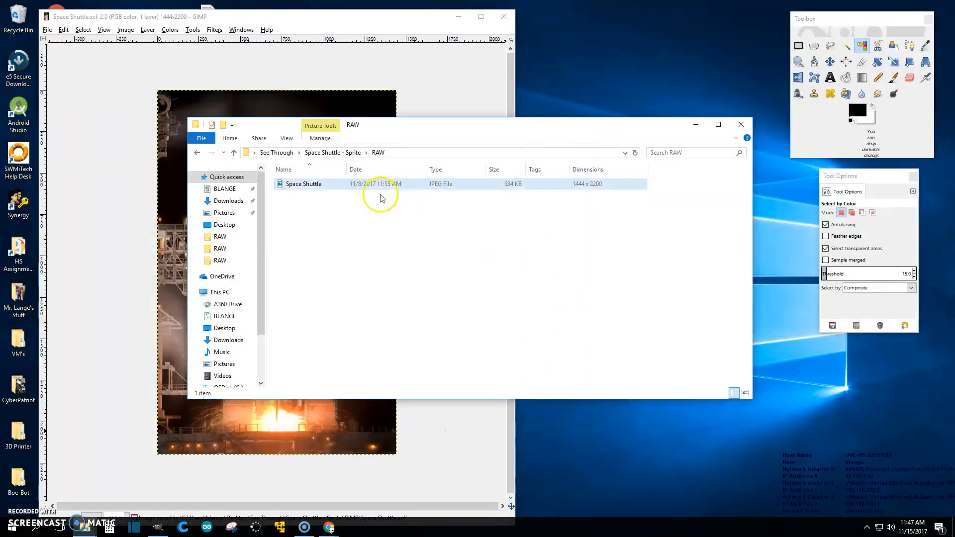
click(321, 153)
double_click(307, 195)
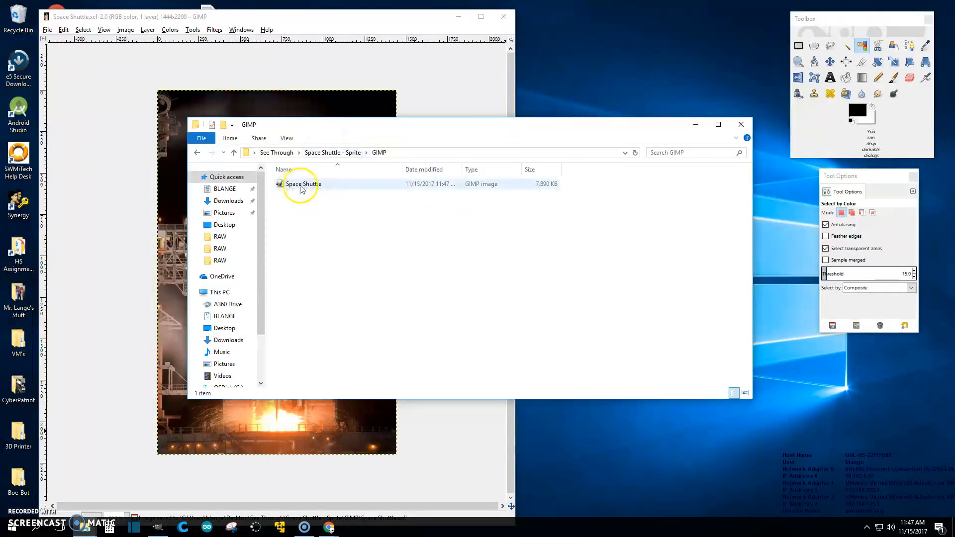
drag(328, 127, 954, 141)
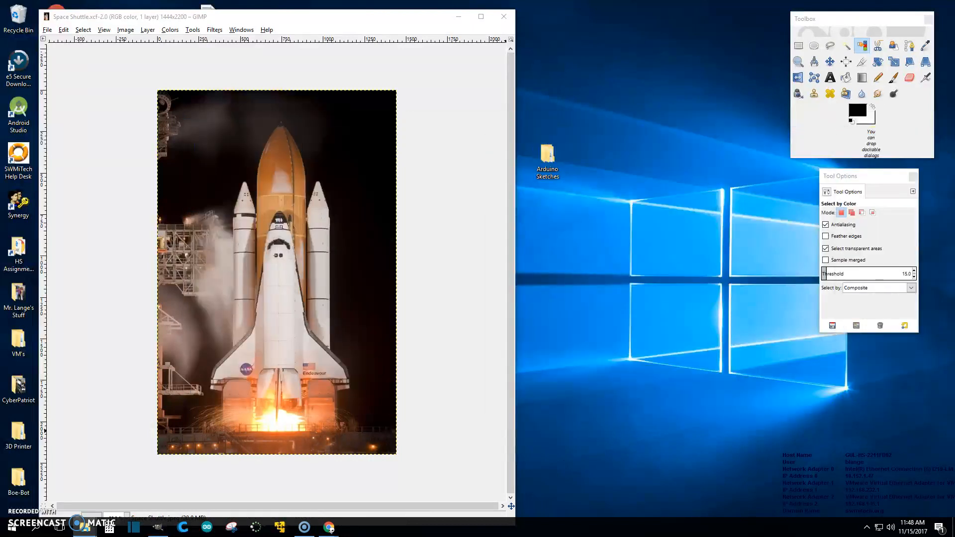
- Crop the image to 894 x 1926 around the shuttle and save with Ctrl+S
click(514, 266)
drag(517, 267, 761, 266)
drag(621, 23, 586, 19)
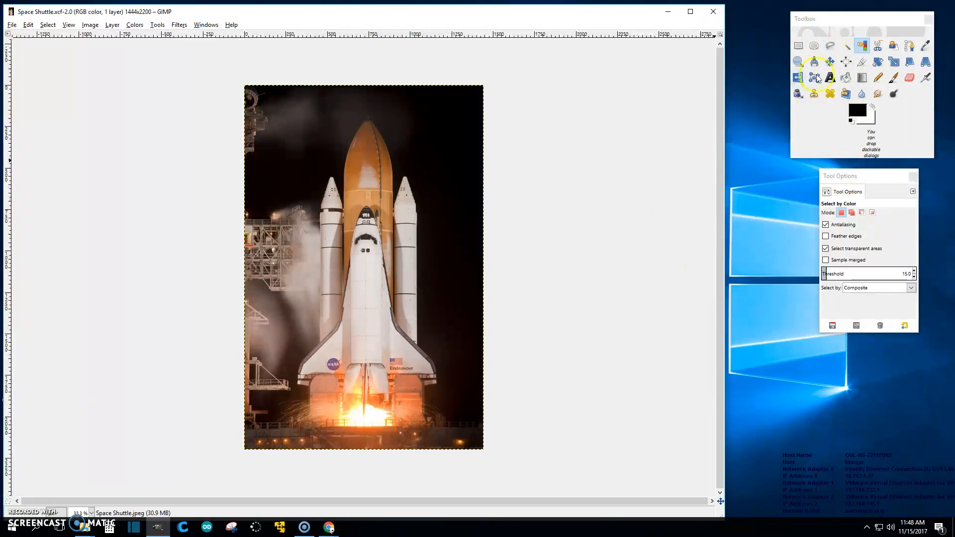
click(864, 62)
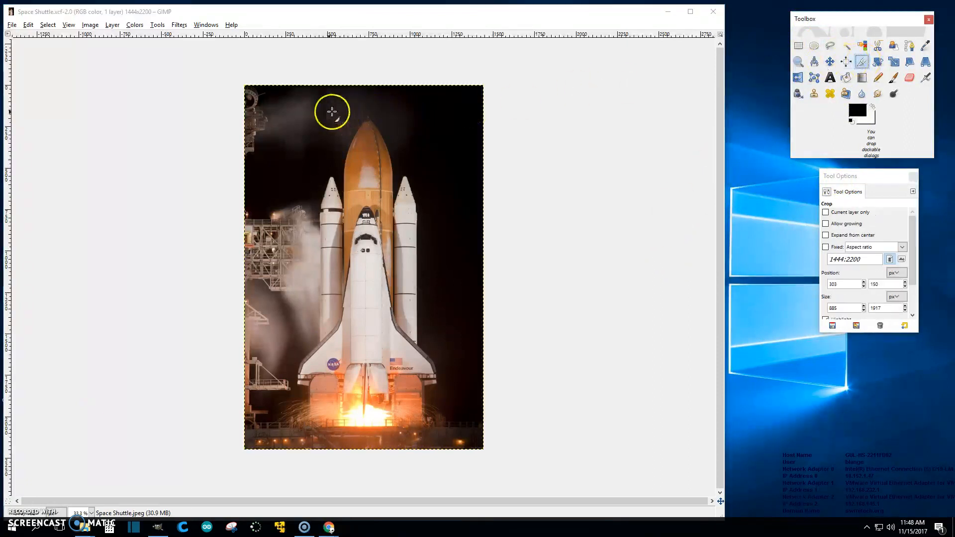
drag(297, 110, 439, 428)
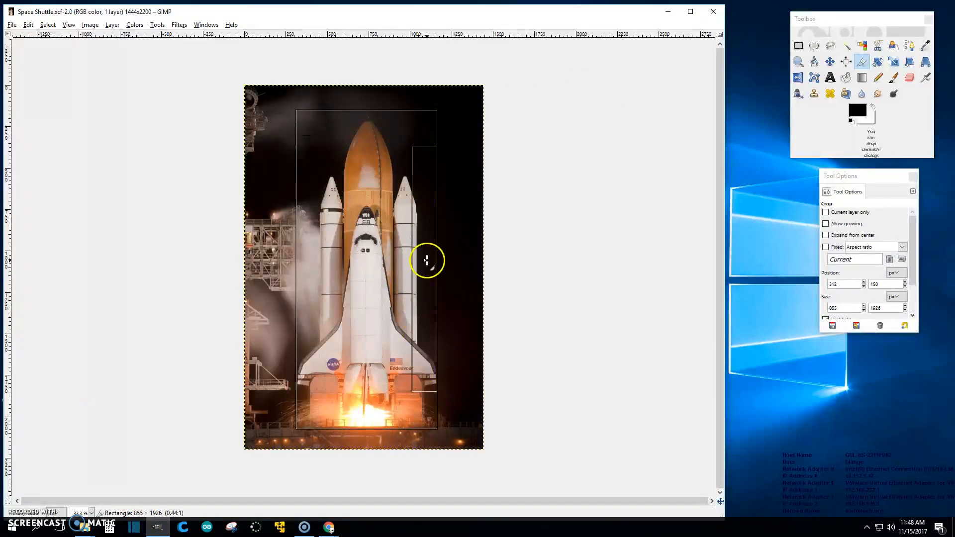
drag(428, 262, 429, 262)
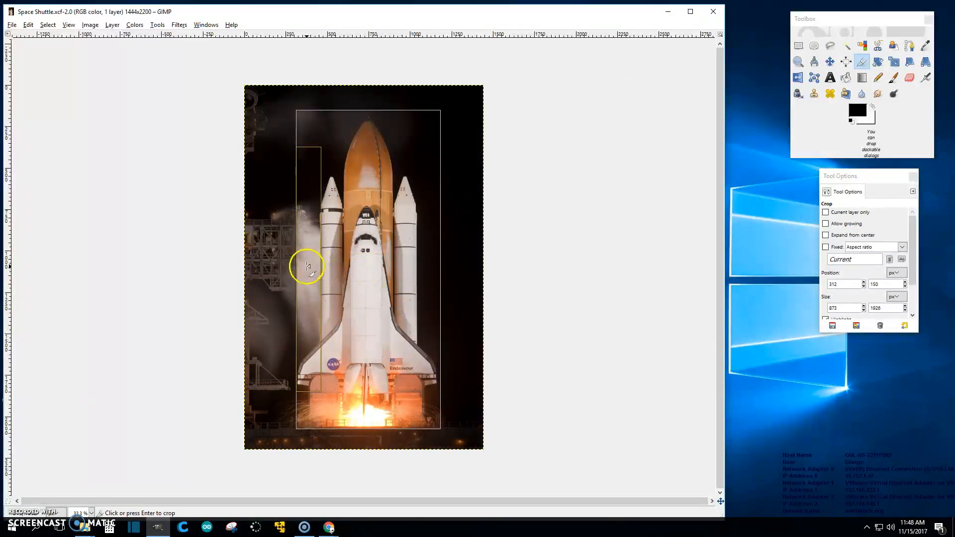
drag(307, 266, 303, 266)
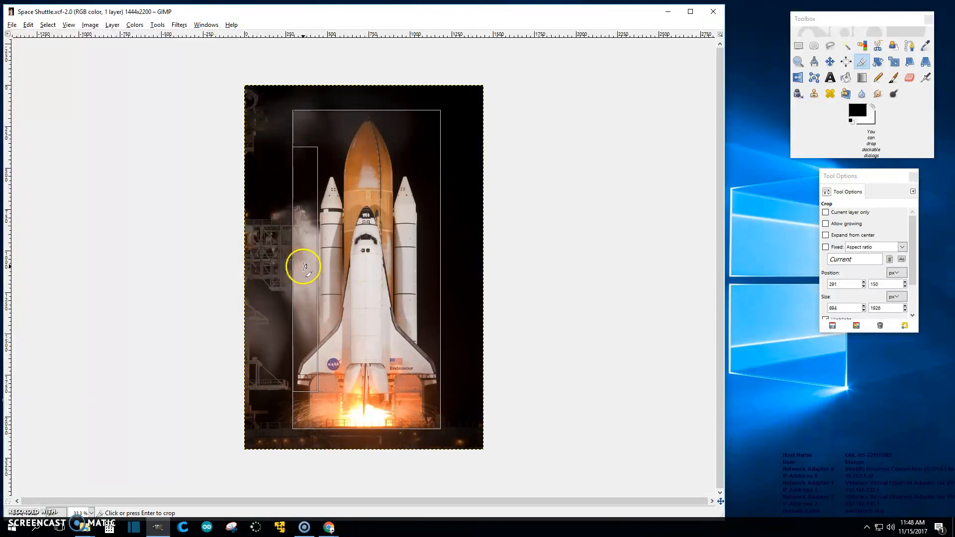
click(376, 129)
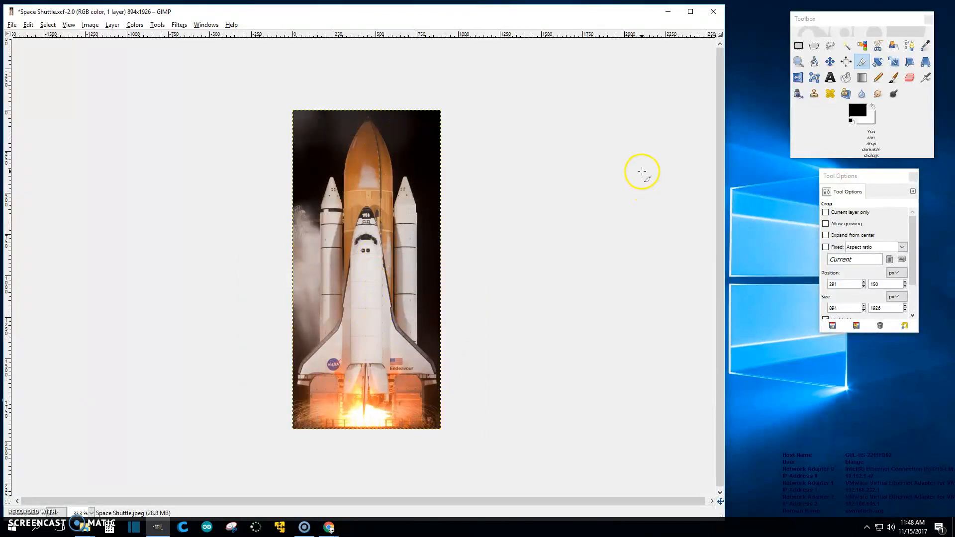
key(ctrl+s)
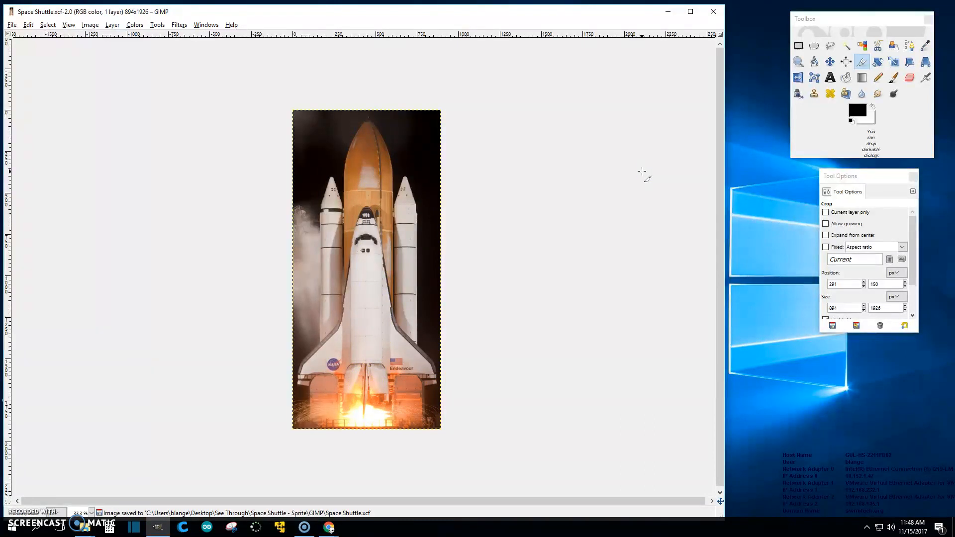
- Select the dark sky at the top corners by colour and delete it to white
click(860, 47)
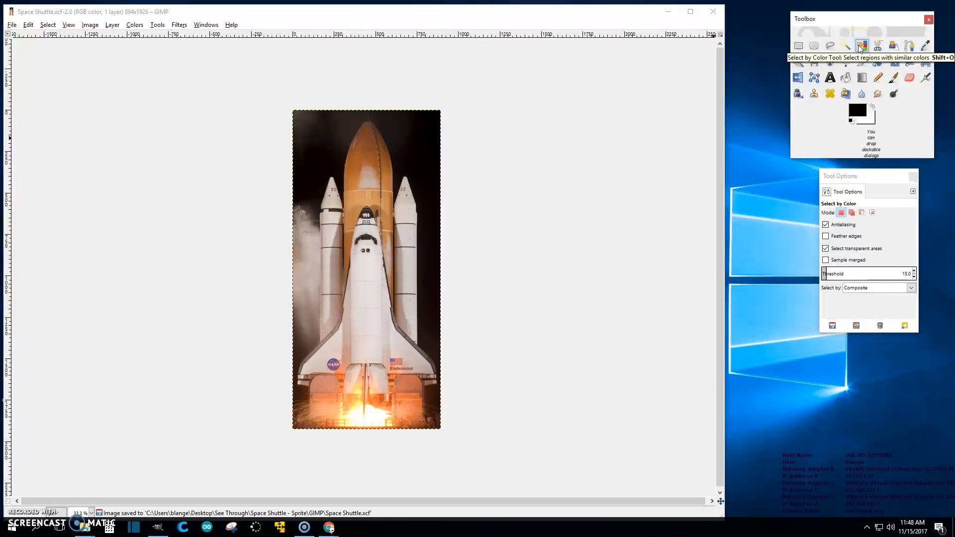
click(413, 134)
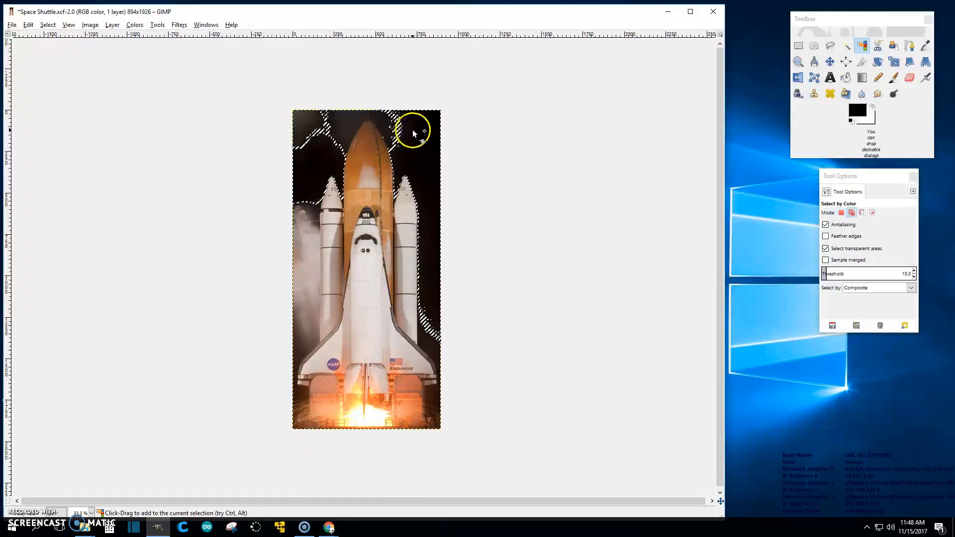
shift+click(350, 117)
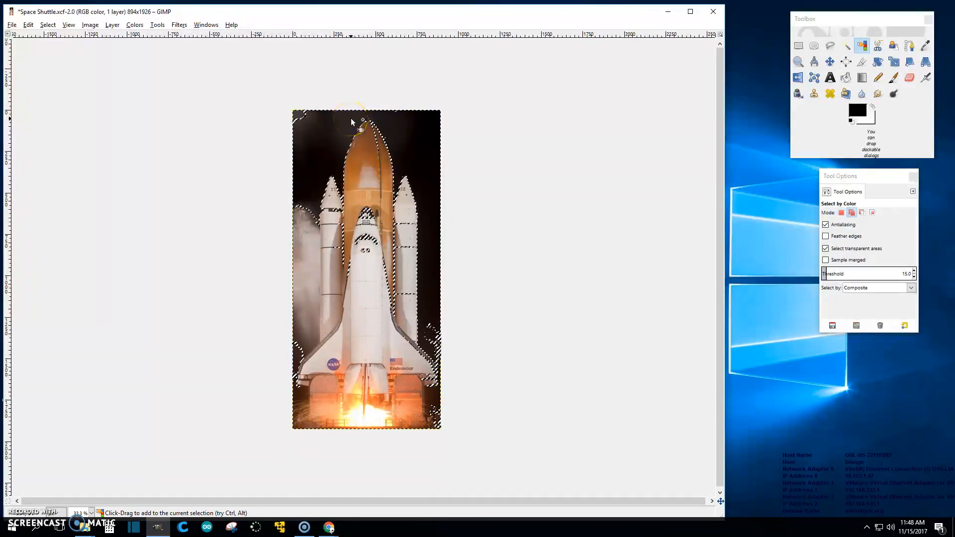
click(372, 124)
click(363, 238)
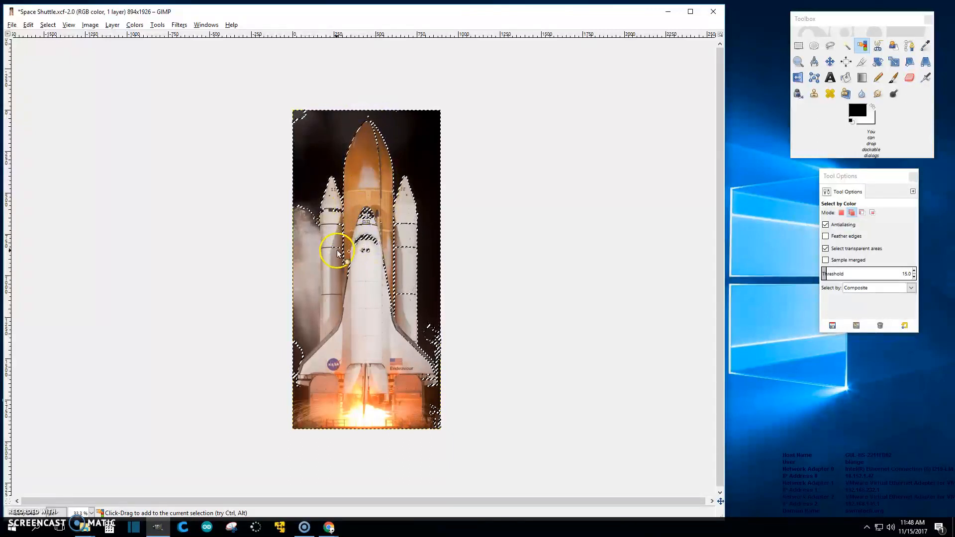
shift+click(347, 174)
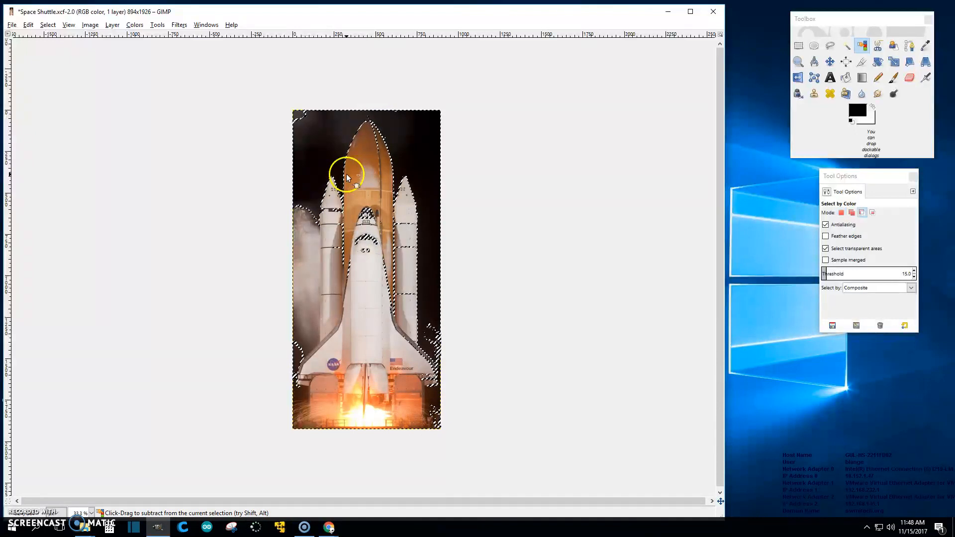
click(346, 174)
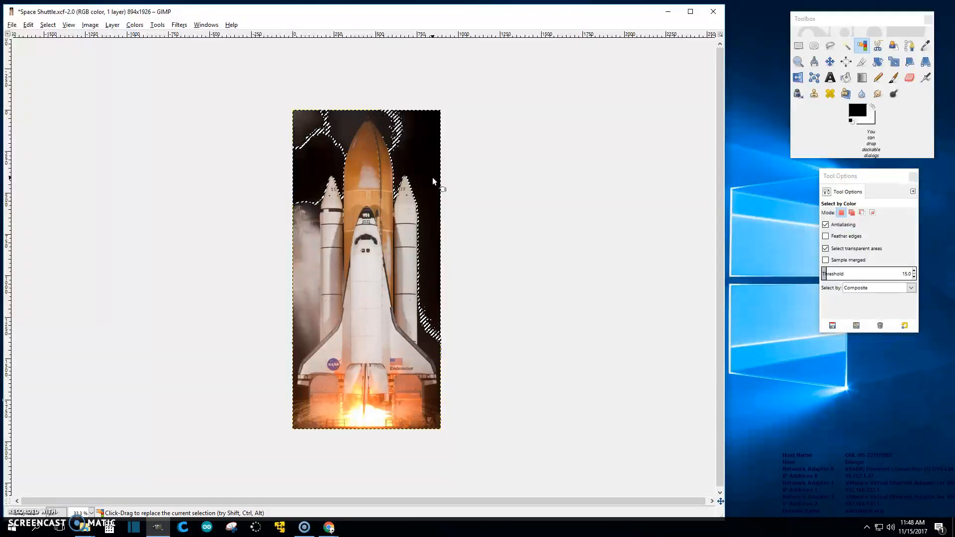
key(Delete)
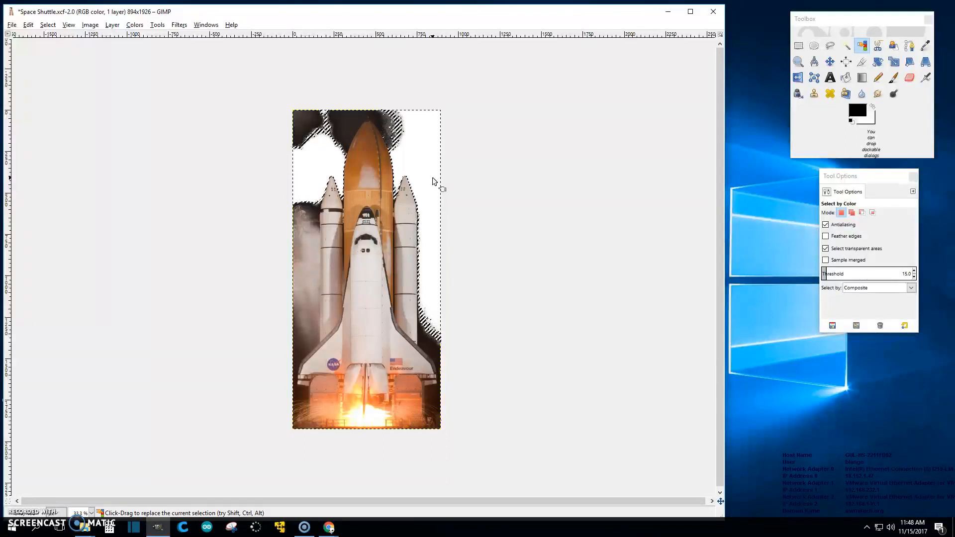
click(417, 177)
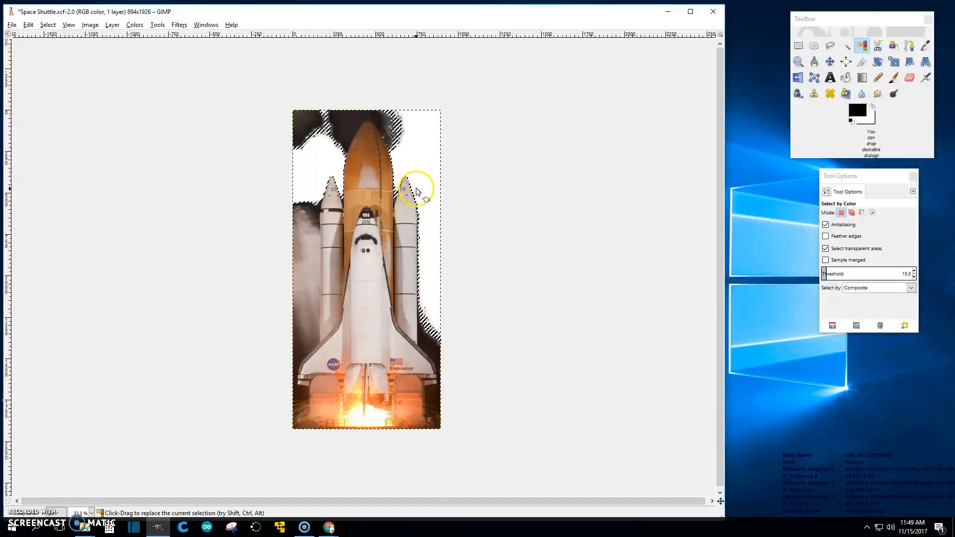
- Apply Color to Alpha to make the white transparent, save, and select None
click(134, 25)
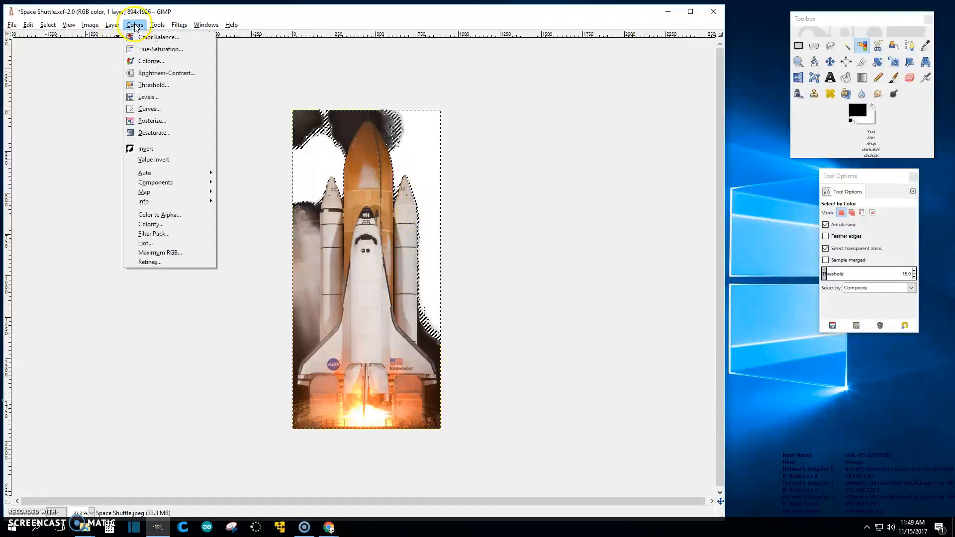
click(163, 218)
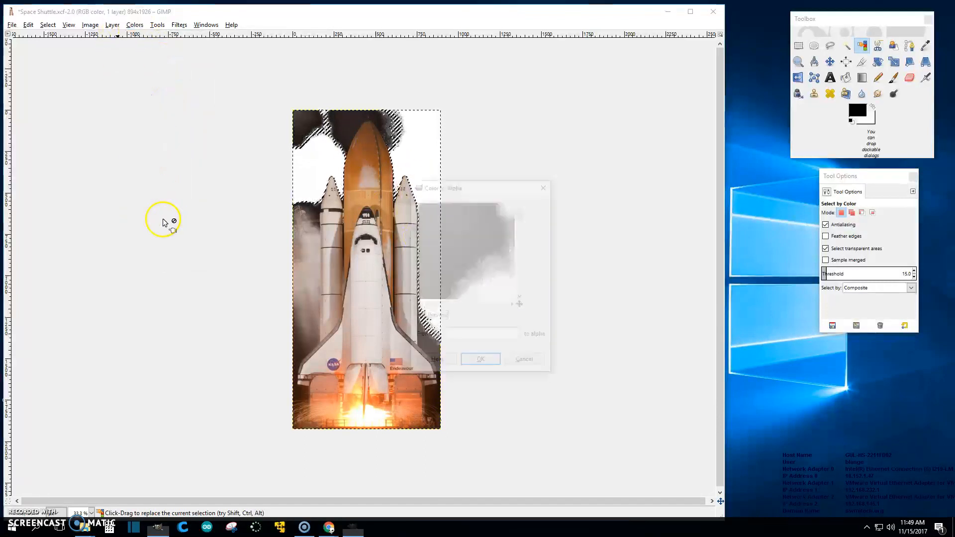
click(481, 364)
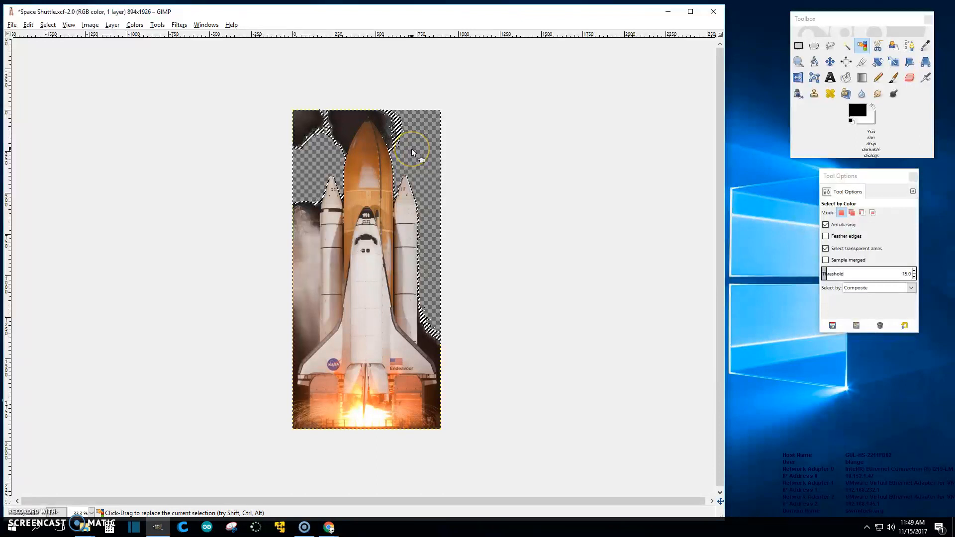
key(ctrl+s)
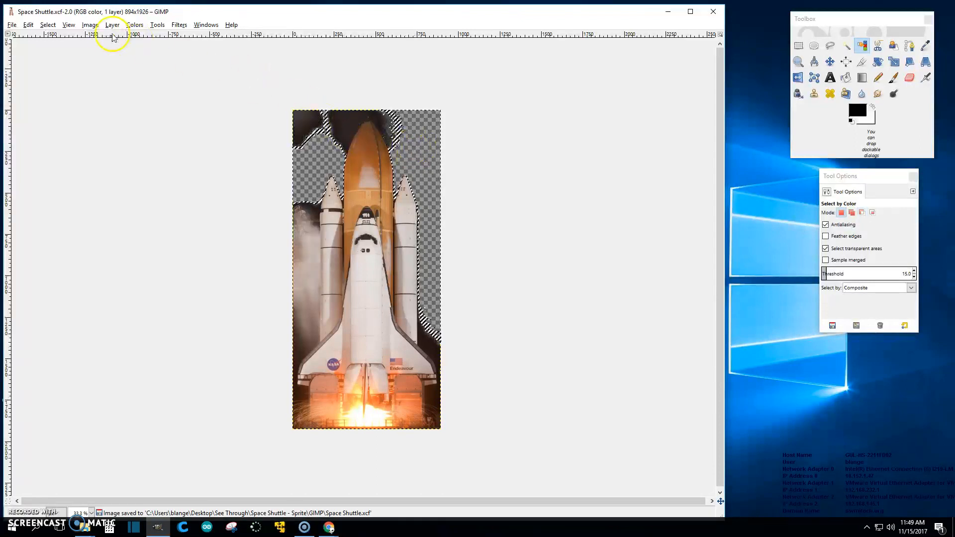
click(48, 25)
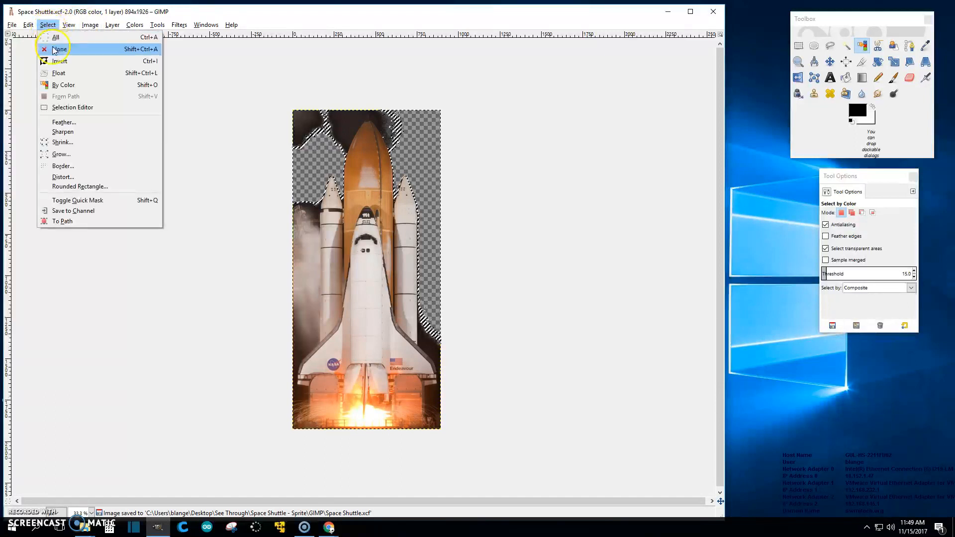
click(55, 50)
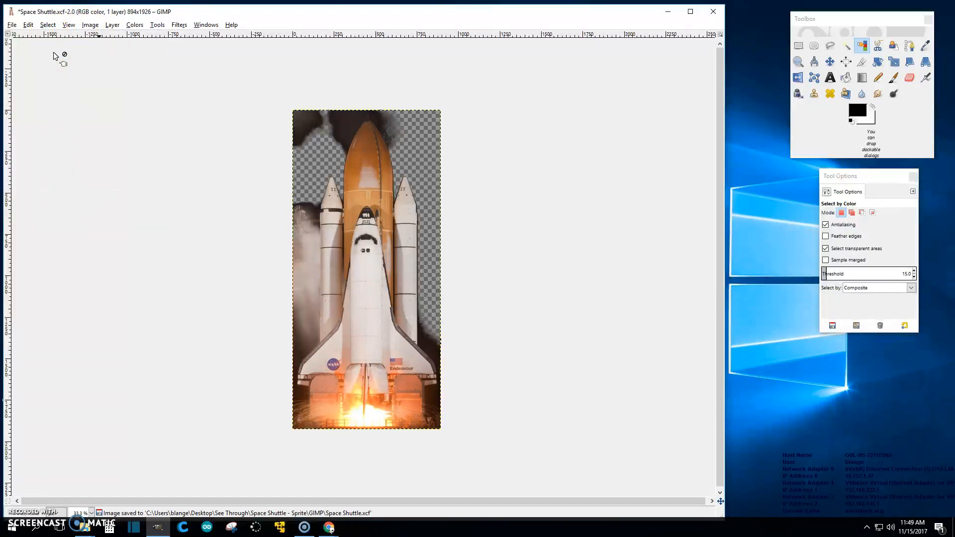
- Set up the Eraser with the 2. Hardness 100 brush at size 10, viewing at 100%
scroll(588, 228, up, 2)
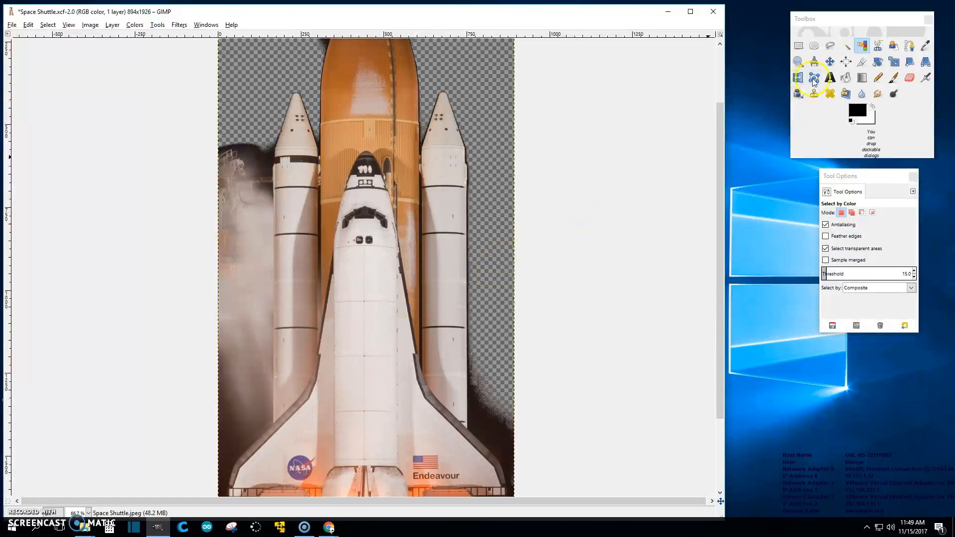
click(911, 79)
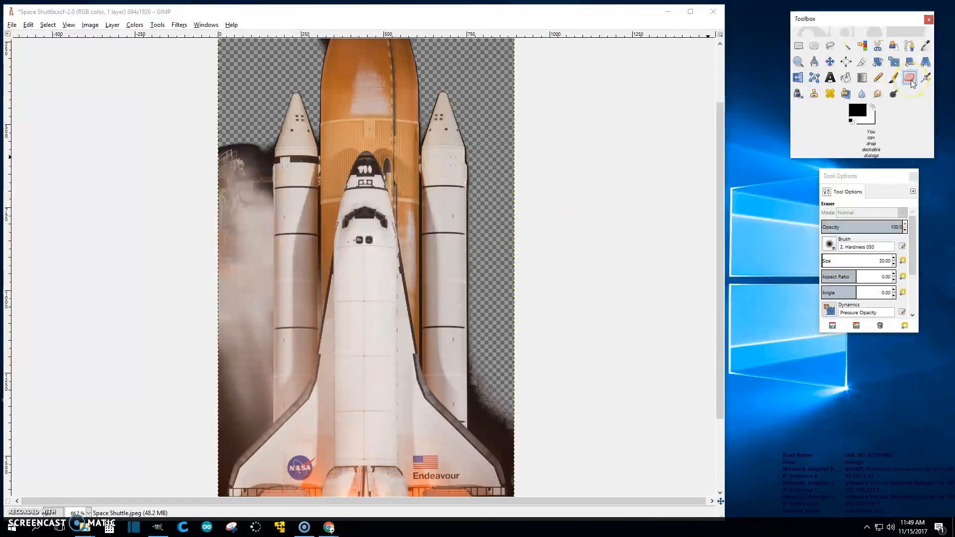
click(828, 247)
double_click(855, 273)
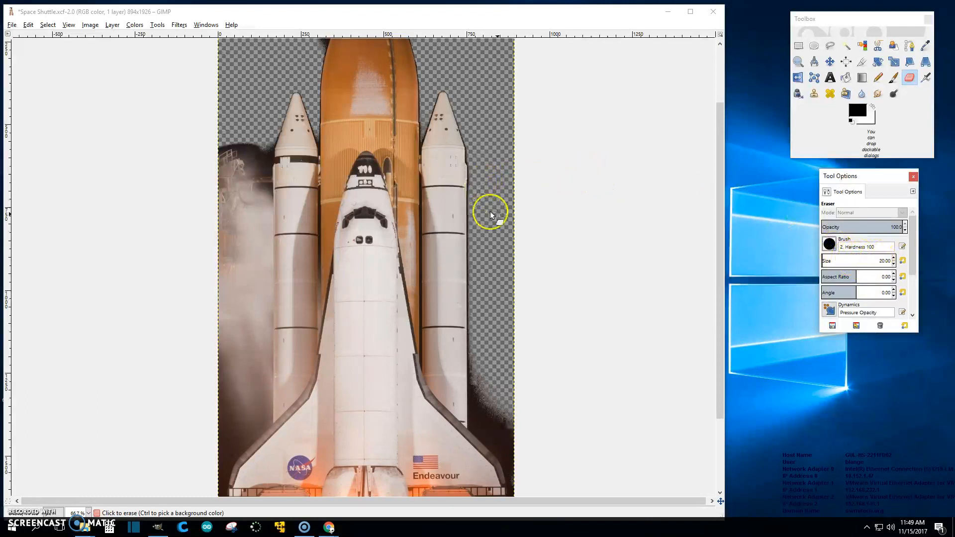
key(1)
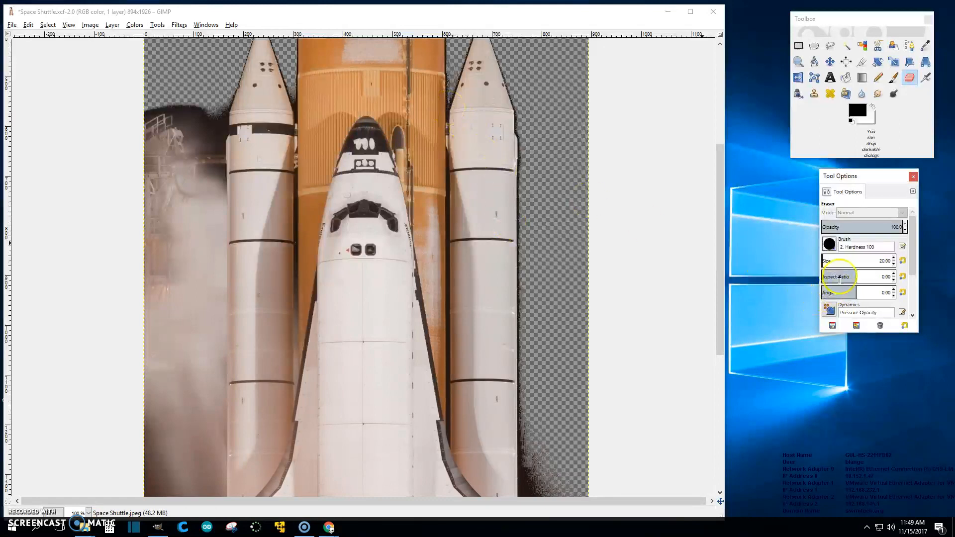
click(839, 261)
scroll(840, 261, down, 3)
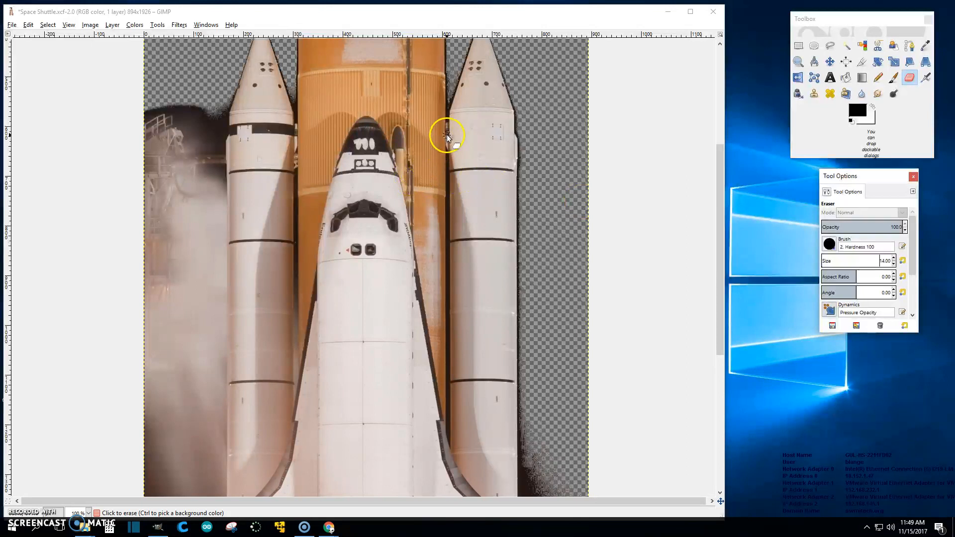
scroll(841, 261, down, 4)
- Erase a thin strip along the orange tank's right edge near its top
drag(447, 101, 448, 136)
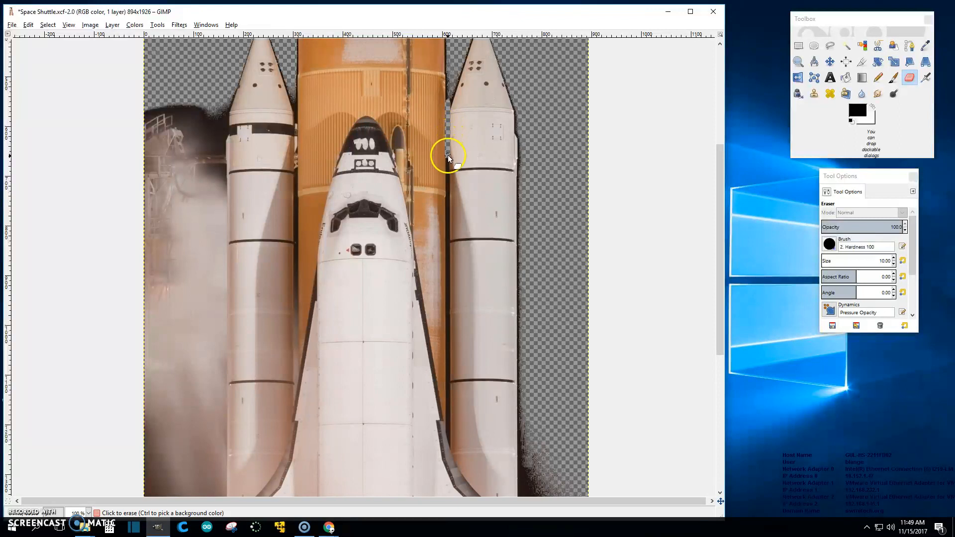
drag(448, 183, 452, 246)
key(ctrl+z)
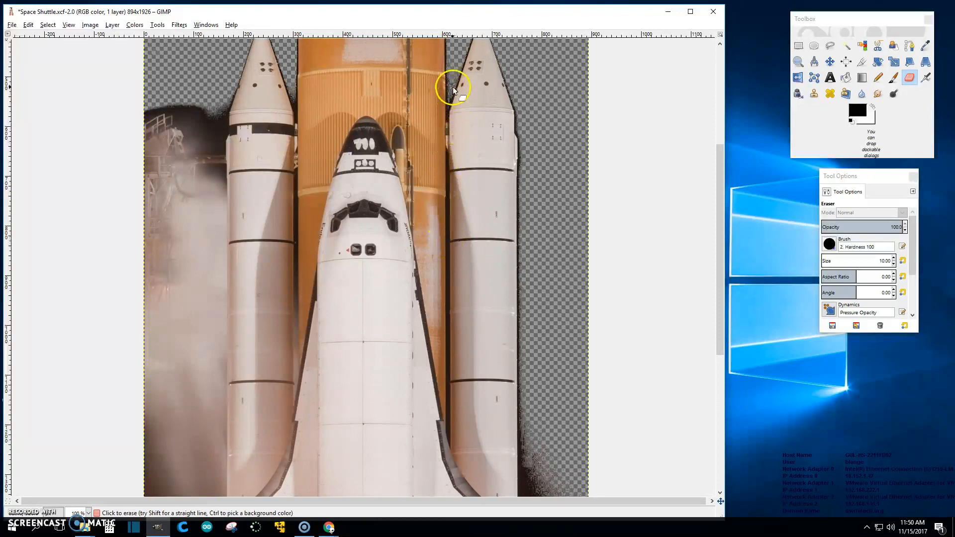
drag(451, 95, 449, 165)
- Erase the black line between the tank and right booster in successive strokes downward
scroll(456, 180, up, 4)
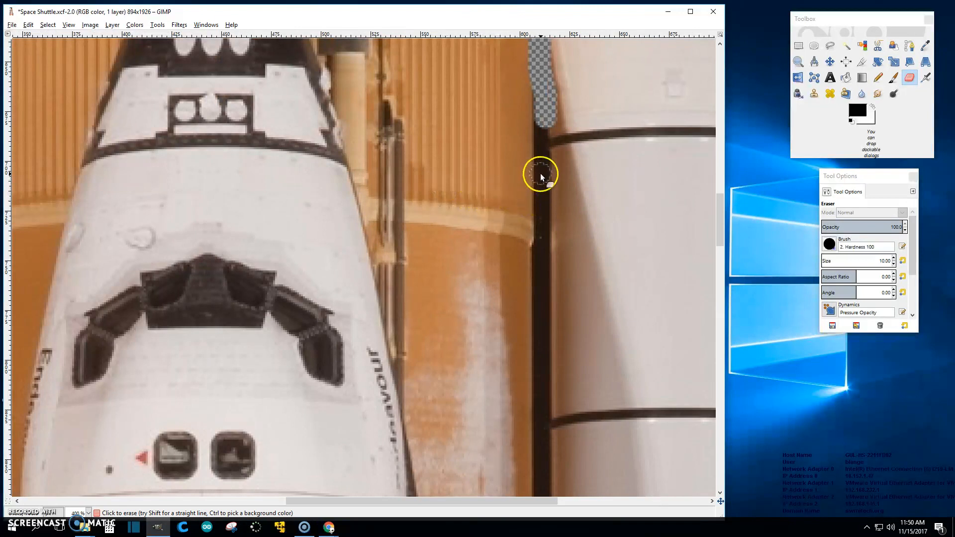
scroll(842, 264, down, 1)
scroll(842, 264, down, 1)
drag(544, 128, 542, 312)
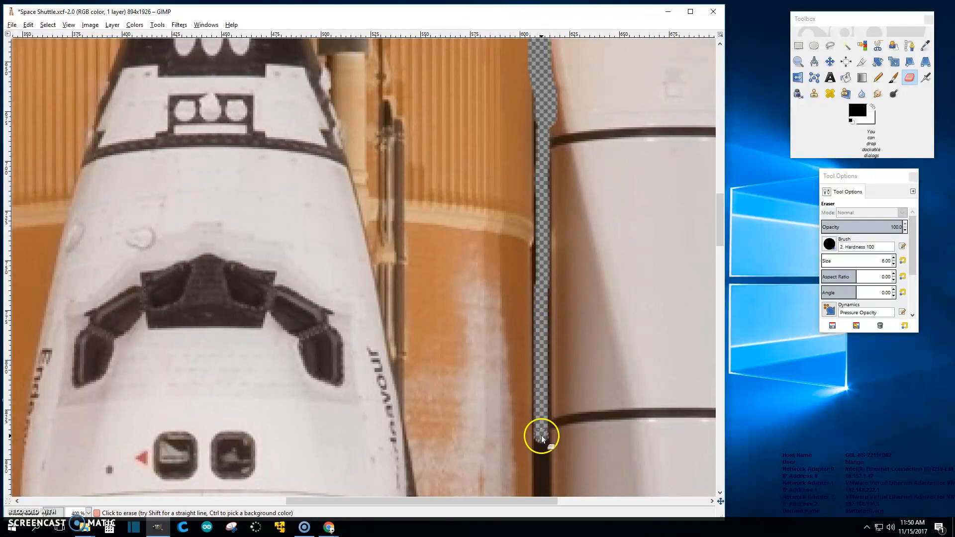
scroll(547, 431, down, 5)
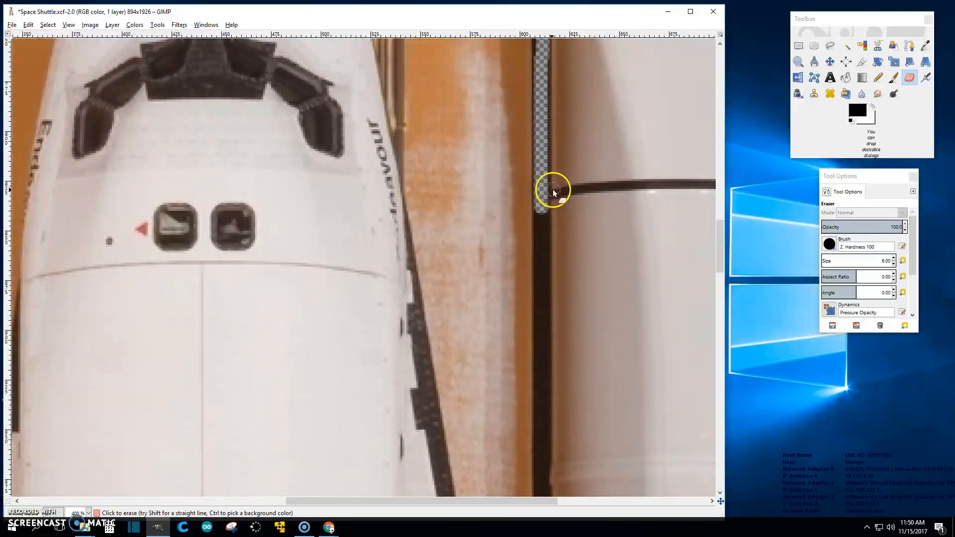
drag(541, 213, 541, 352)
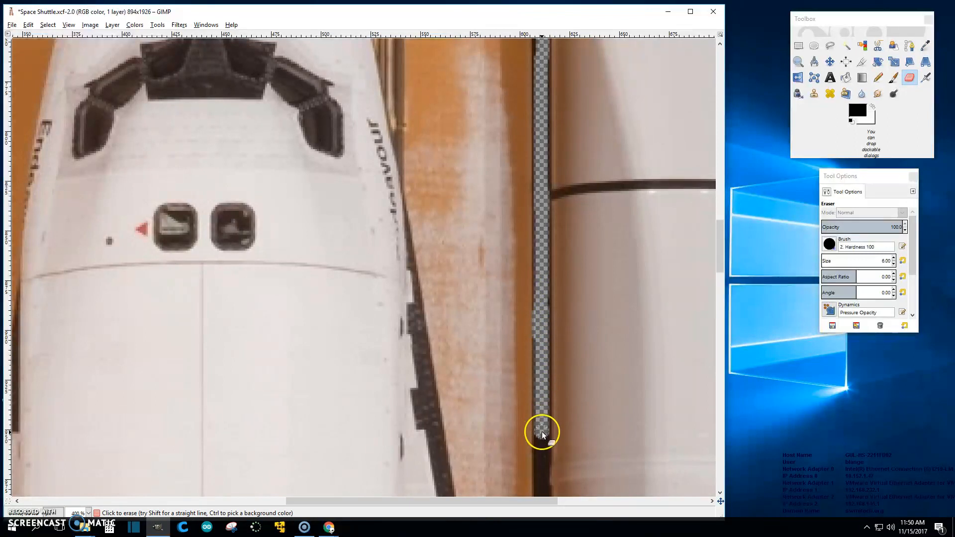
scroll(543, 438, down, 5)
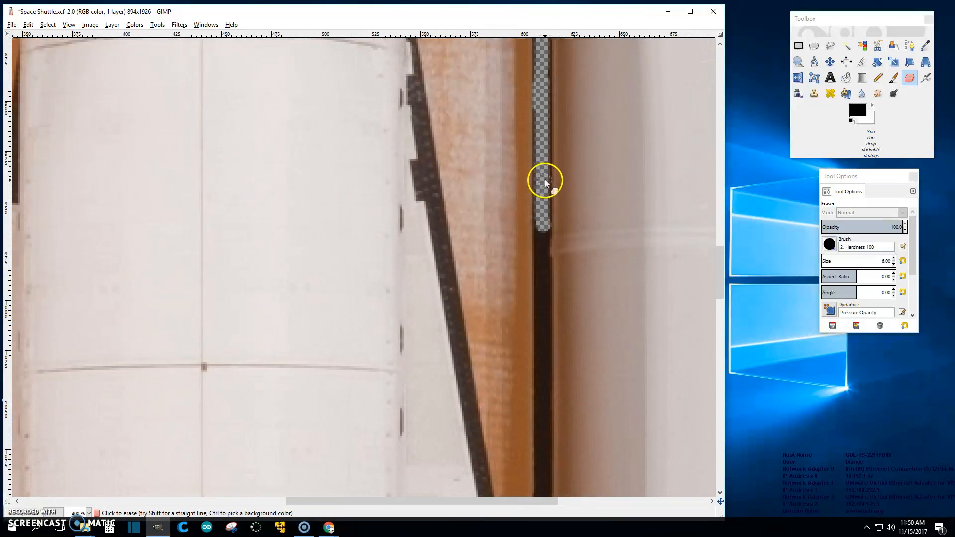
drag(542, 227, 541, 284)
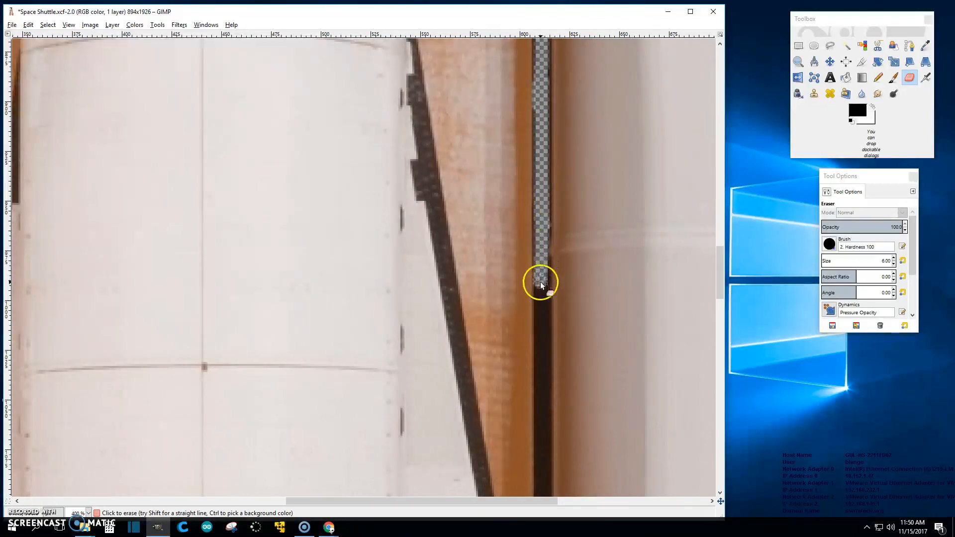
scroll(542, 281, down, 15)
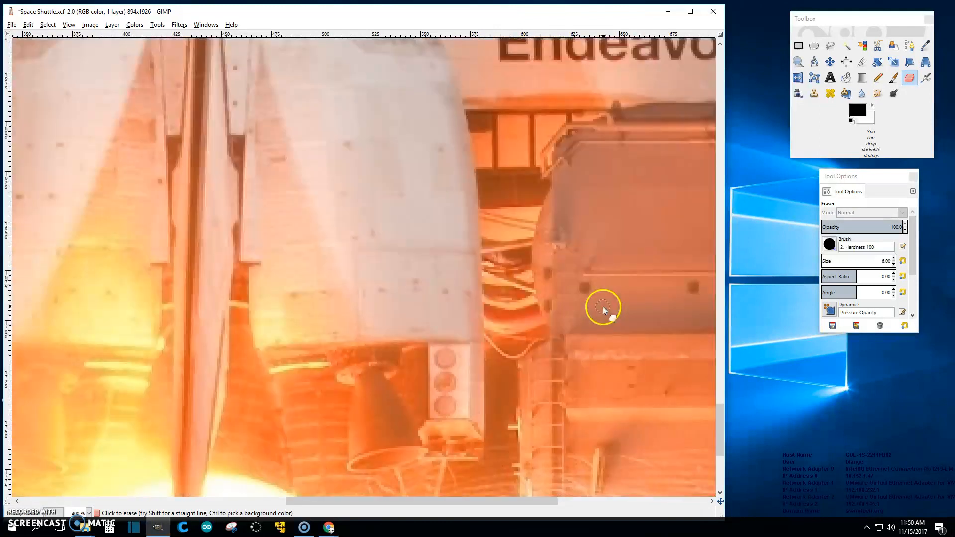
- Erase a curved strip of background along the engine nozzle's edge
scroll(585, 316, up, 5)
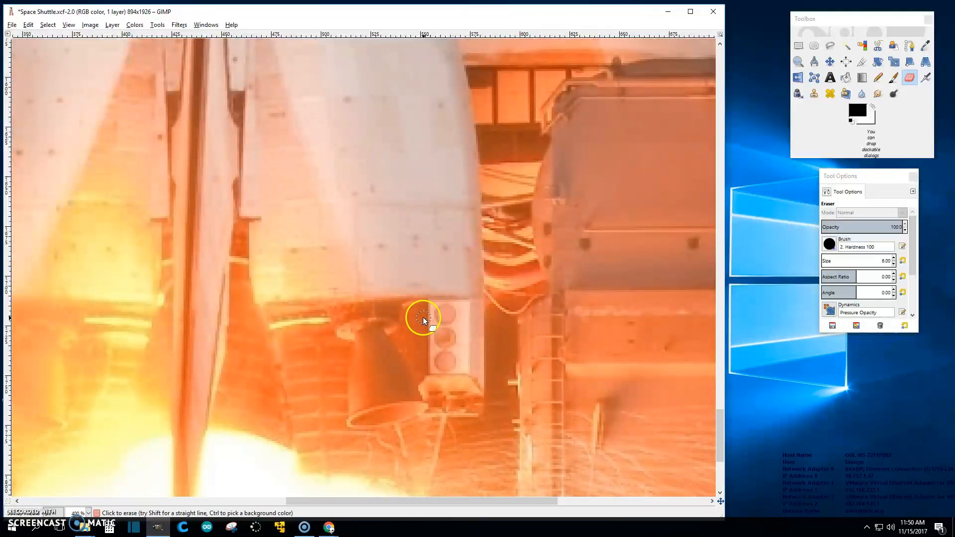
scroll(408, 309, up, 1)
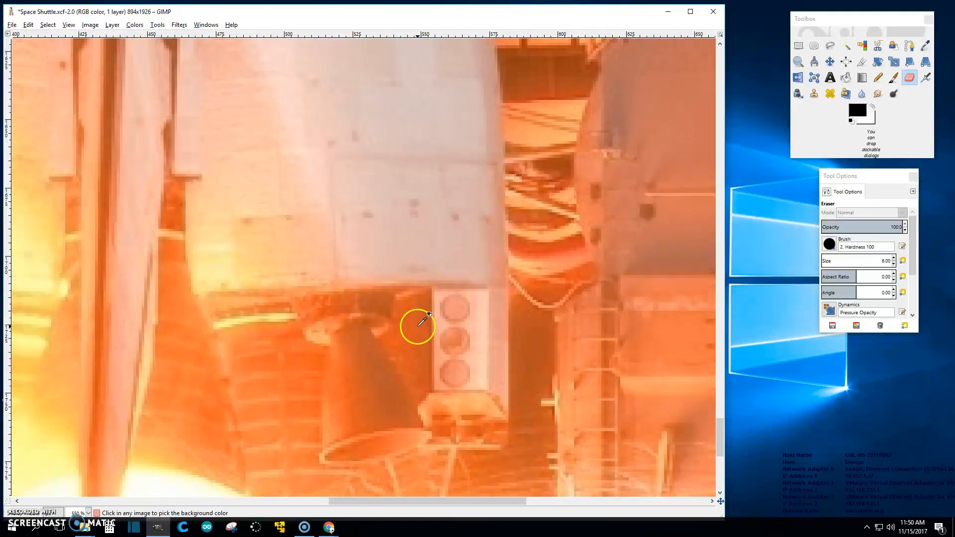
scroll(416, 314, up, 2)
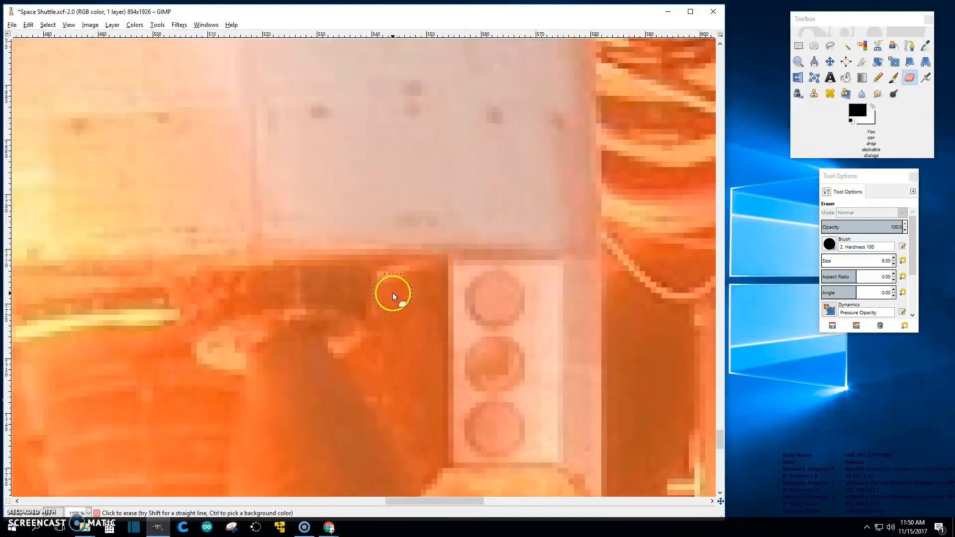
mouse_move(365, 359)
mouse_down()
mouse_move(383, 342)
mouse_move(400, 295)
mouse_move(481, 274)
mouse_move(544, 276)
mouse_up()
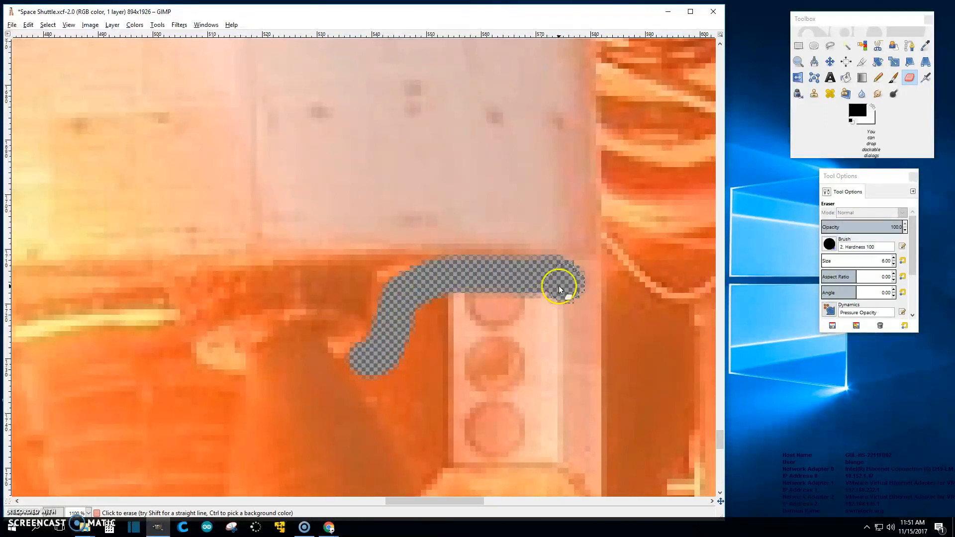
drag(455, 298, 377, 356)
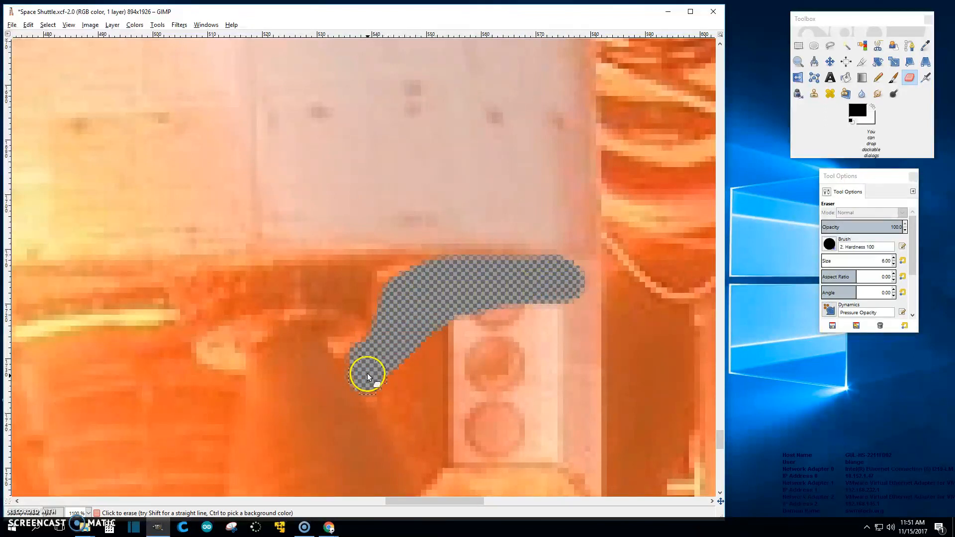
scroll(418, 414, down, 5)
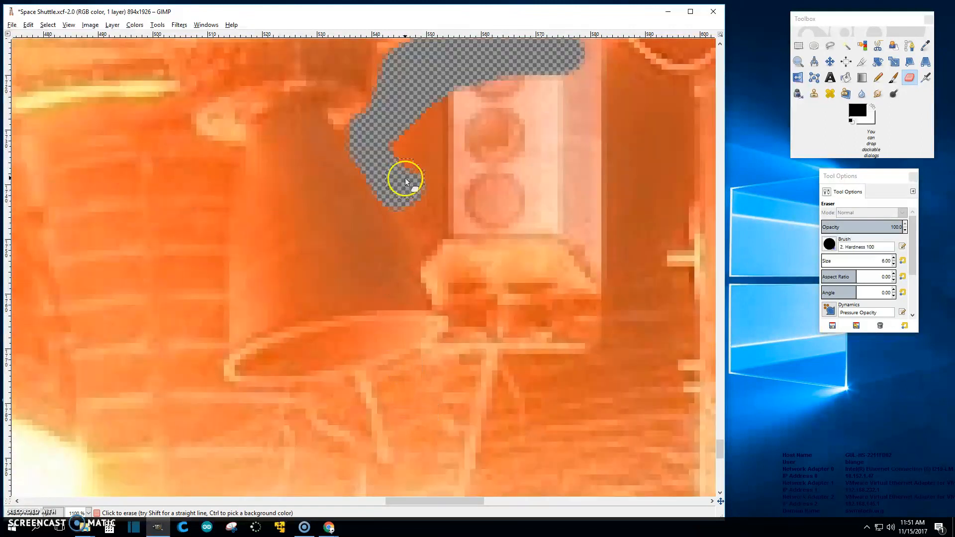
mouse_move(383, 162)
mouse_down()
mouse_move(449, 301)
mouse_move(454, 337)
mouse_move(411, 367)
mouse_move(271, 398)
mouse_move(229, 397)
mouse_move(209, 381)
mouse_move(223, 167)
mouse_up()
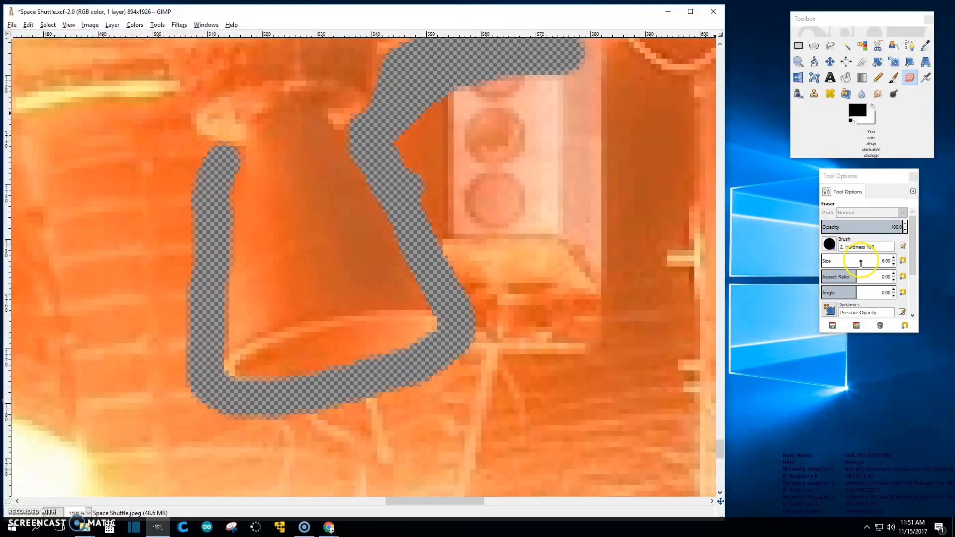
- Erase a large patch of background beside the shuttle with the 34 px eraser
scroll(860, 261, up, 2)
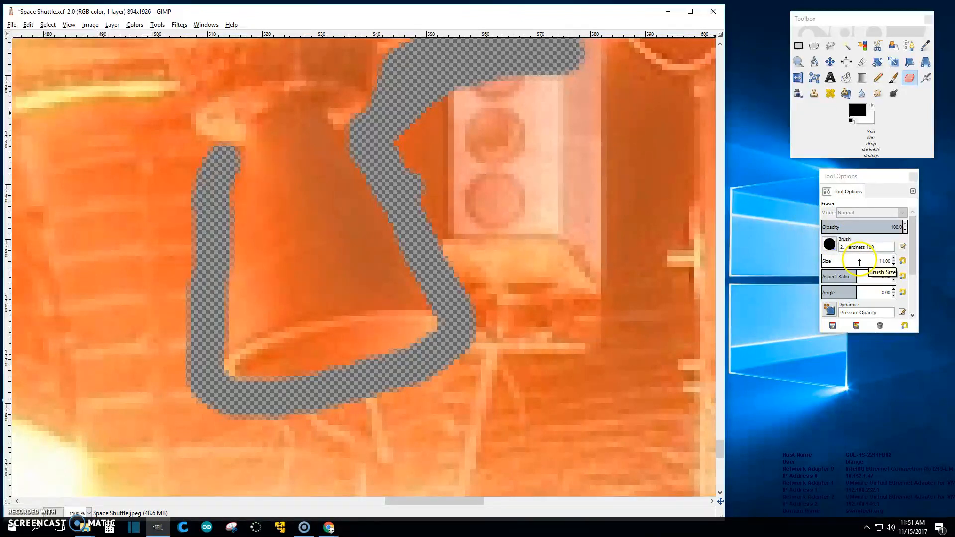
scroll(858, 262, up, 20)
click(564, 204)
mouse_move(564, 204)
mouse_down()
mouse_move(491, 196)
mouse_move(475, 161)
mouse_move(567, 156)
mouse_move(519, 221)
mouse_move(518, 267)
mouse_move(587, 453)
mouse_move(662, 463)
mouse_move(639, 279)
mouse_move(669, 150)
mouse_move(648, 320)
mouse_up()
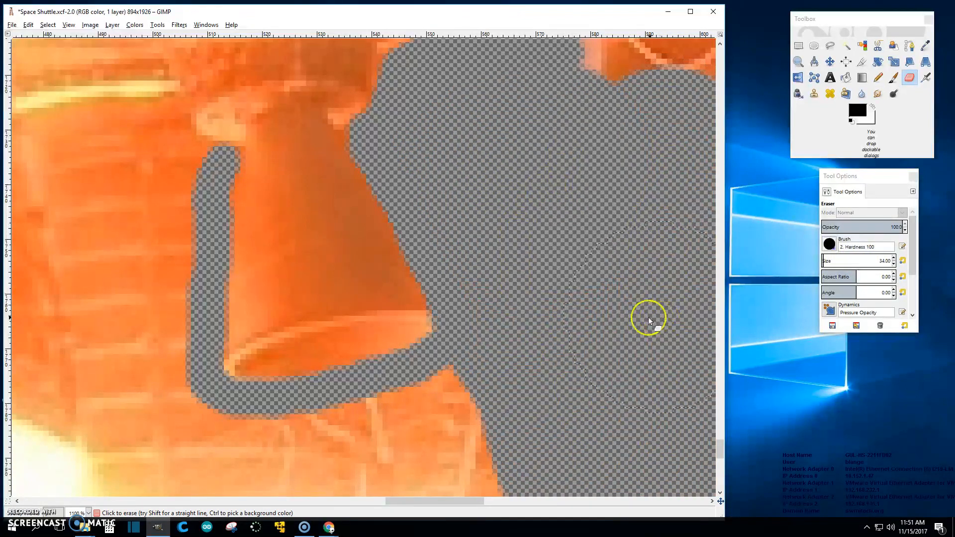
scroll(648, 321, down, 8)
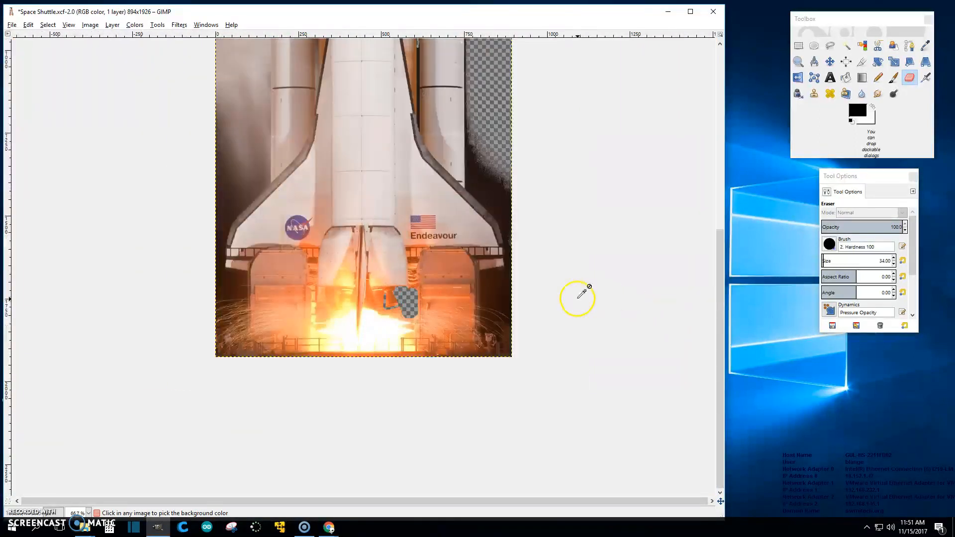
- Zoom out and check the eraser's brush in Tool Options, leaving it unchanged
scroll(577, 298, down, 1)
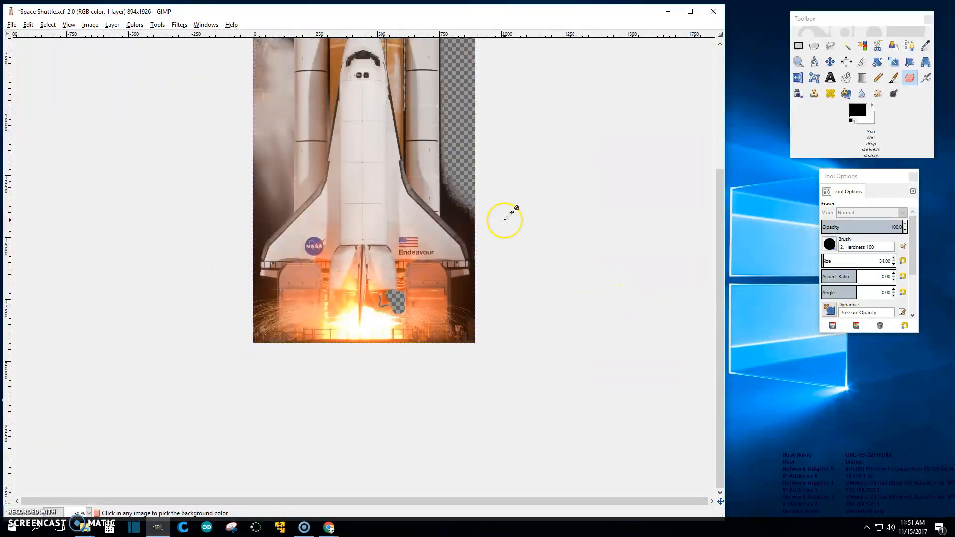
scroll(506, 218, down, 2)
scroll(507, 218, up, 2)
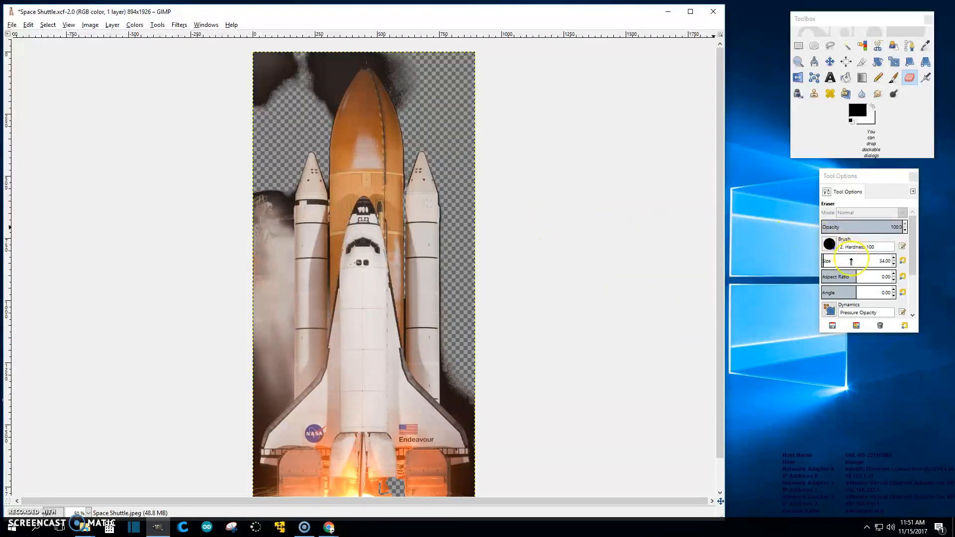
click(829, 243)
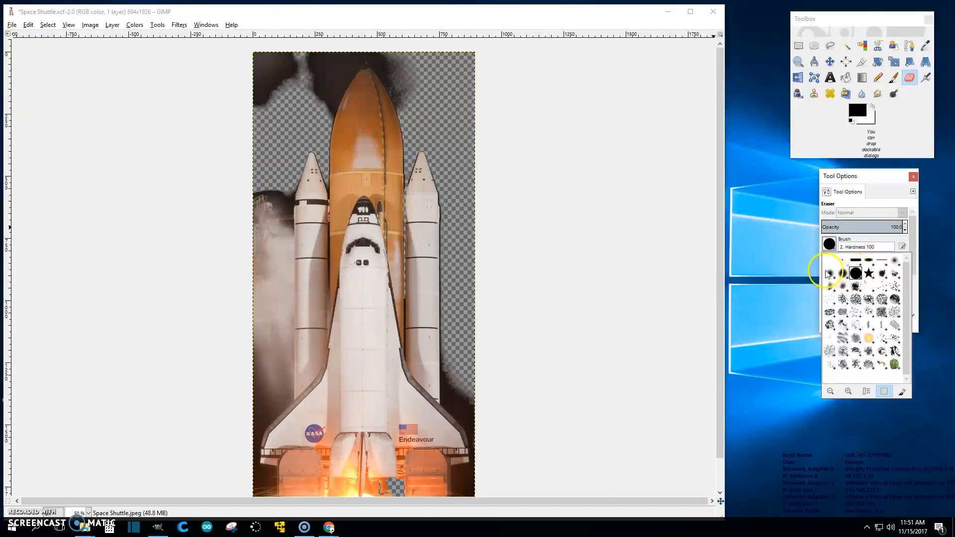
click(787, 245)
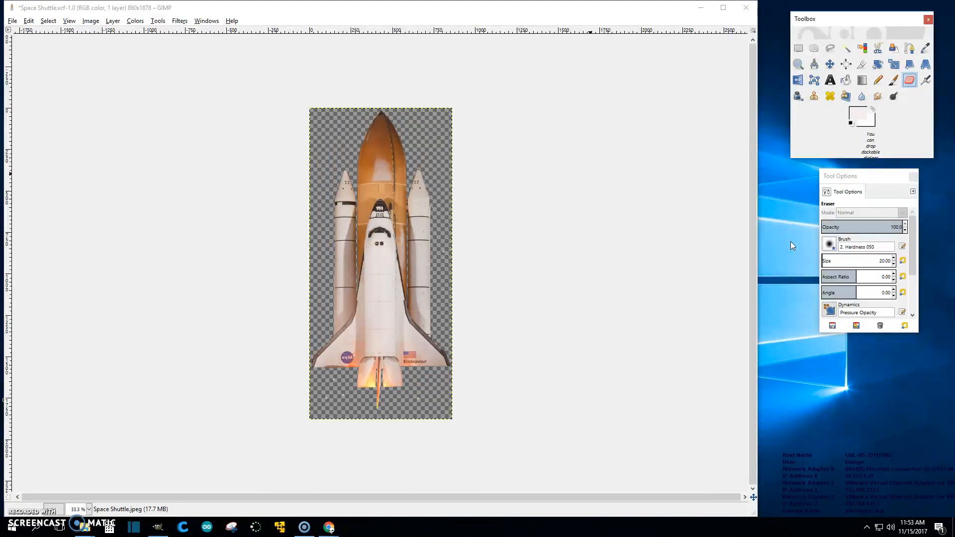
- Export Space Shuttle.png to the Desktop with 'Save color values from transparent pixels' unchecked
click(12, 21)
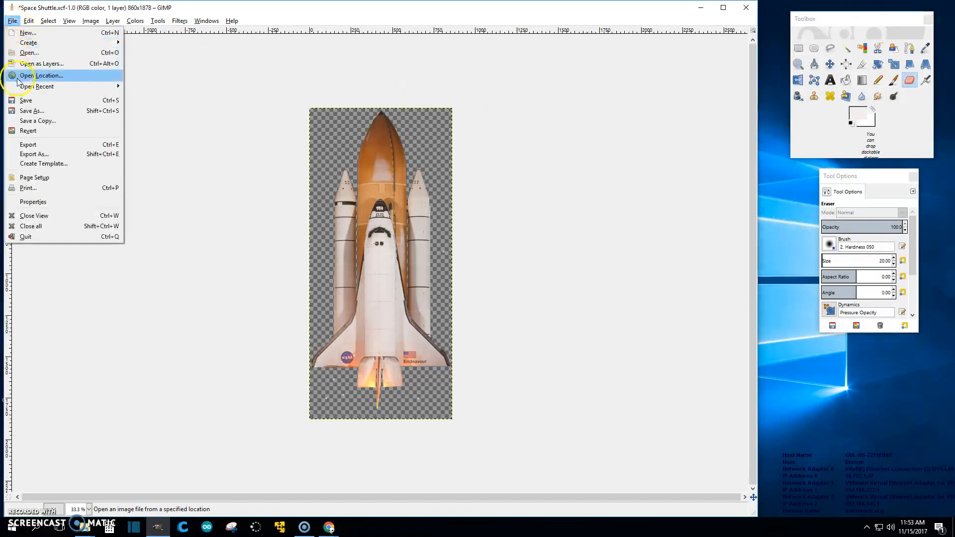
click(30, 155)
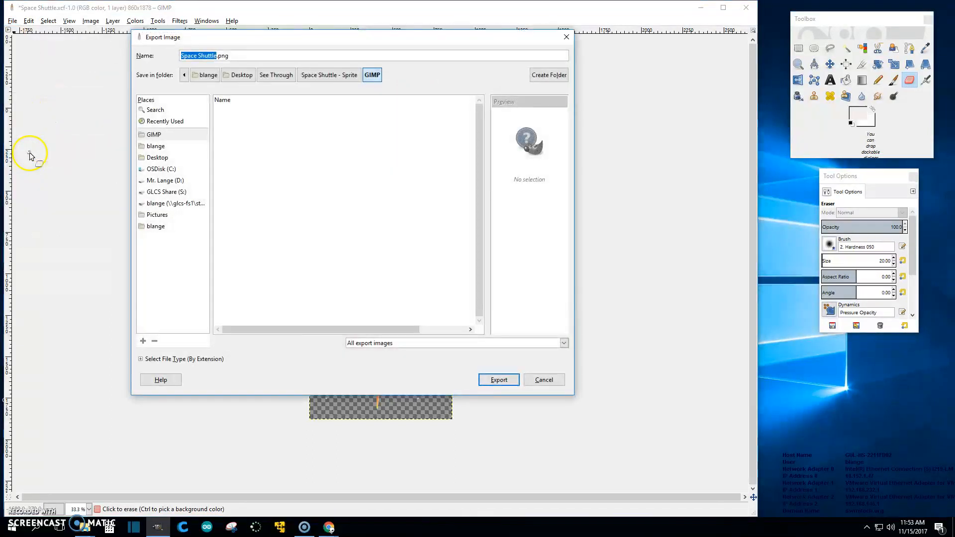
click(239, 75)
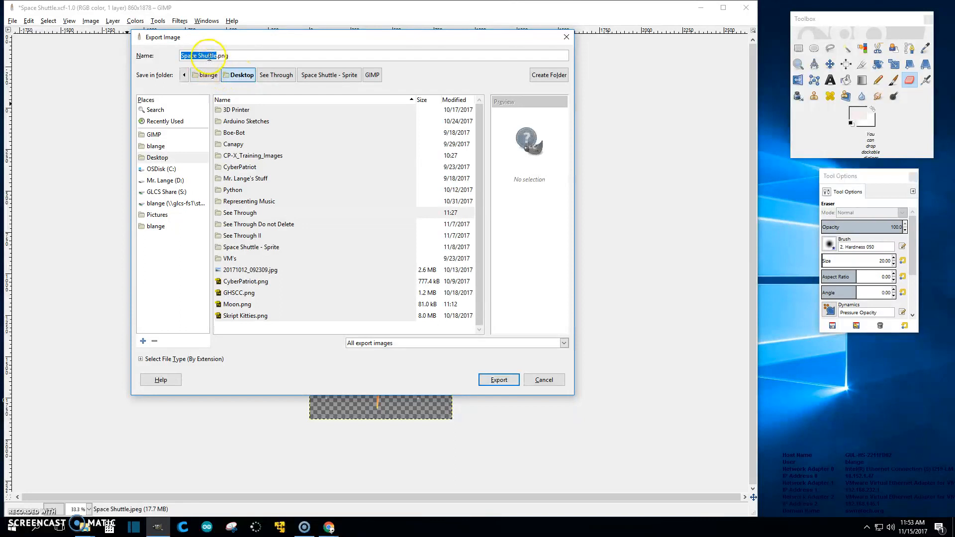
drag(230, 56, 218, 55)
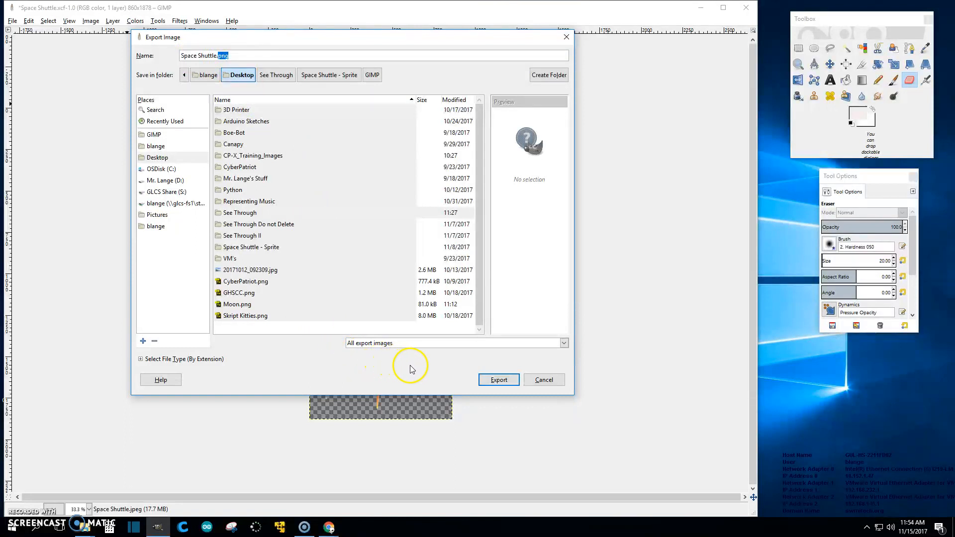
click(500, 380)
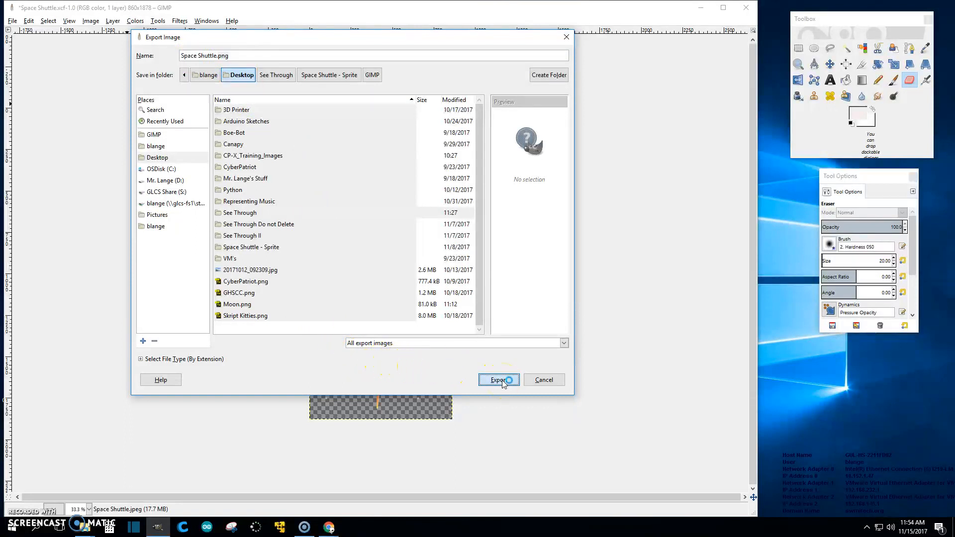
click(419, 303)
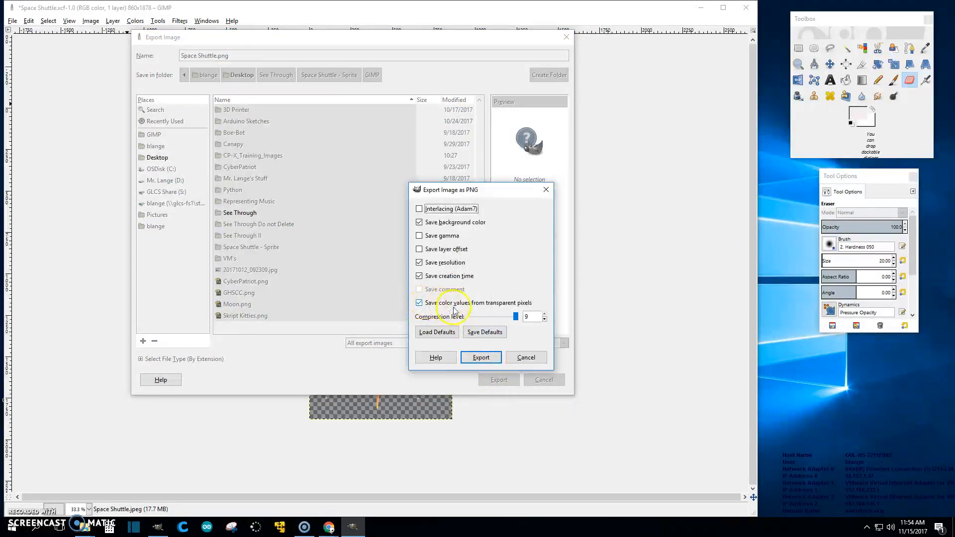
click(419, 304)
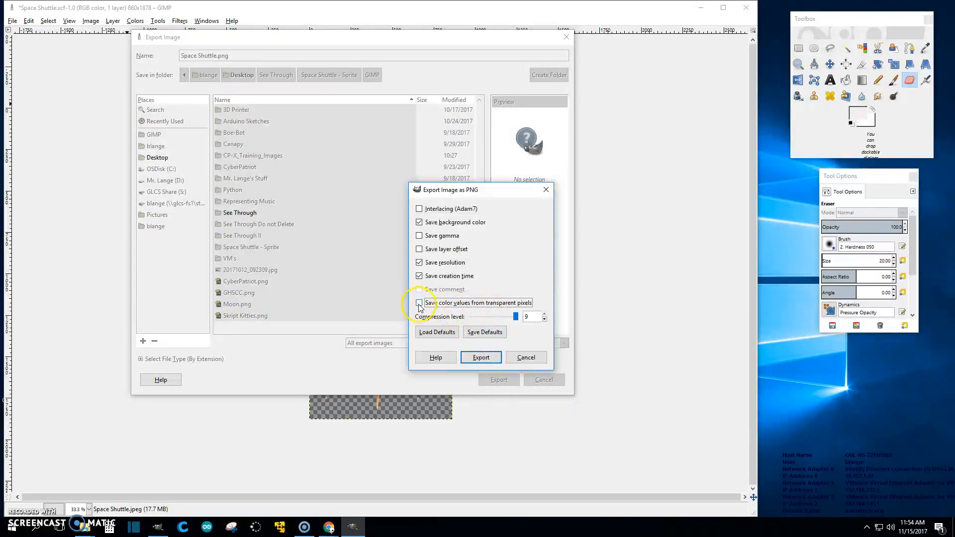
click(481, 358)
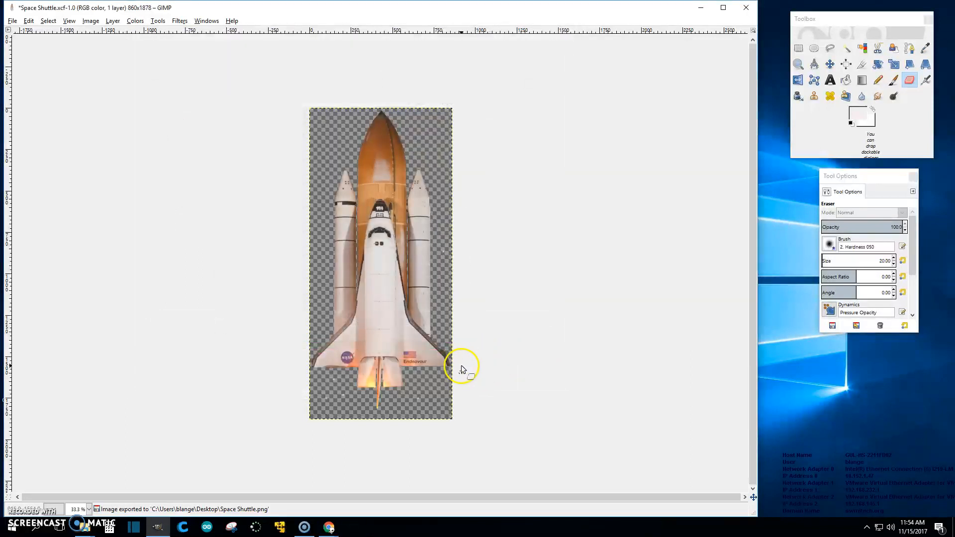
- Restore GIMP and preview the exported Space Shuttle.png full screen in Windows Photos, then close Photos
drag(422, 13, 518, 23)
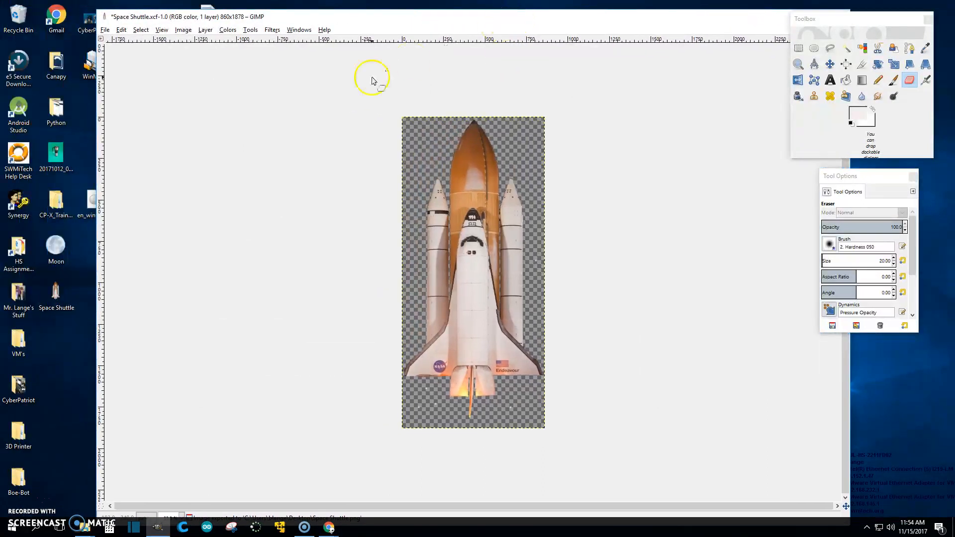
double_click(52, 300)
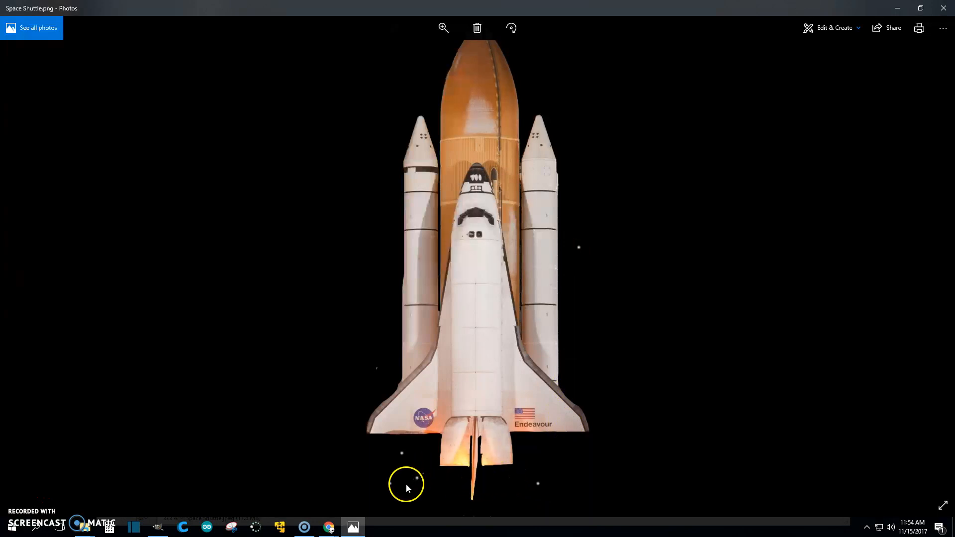
scroll(379, 350, up, 3)
scroll(377, 350, down, 3)
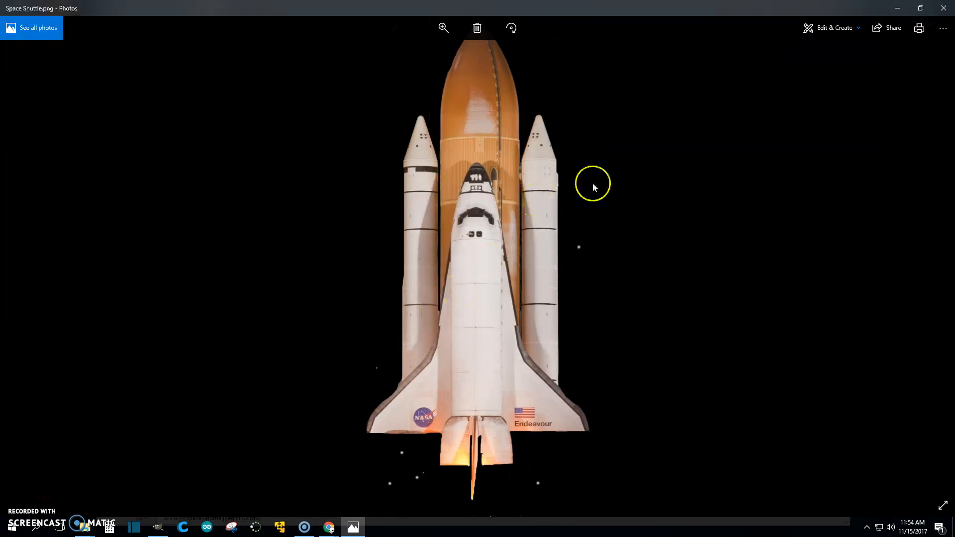
click(942, 505)
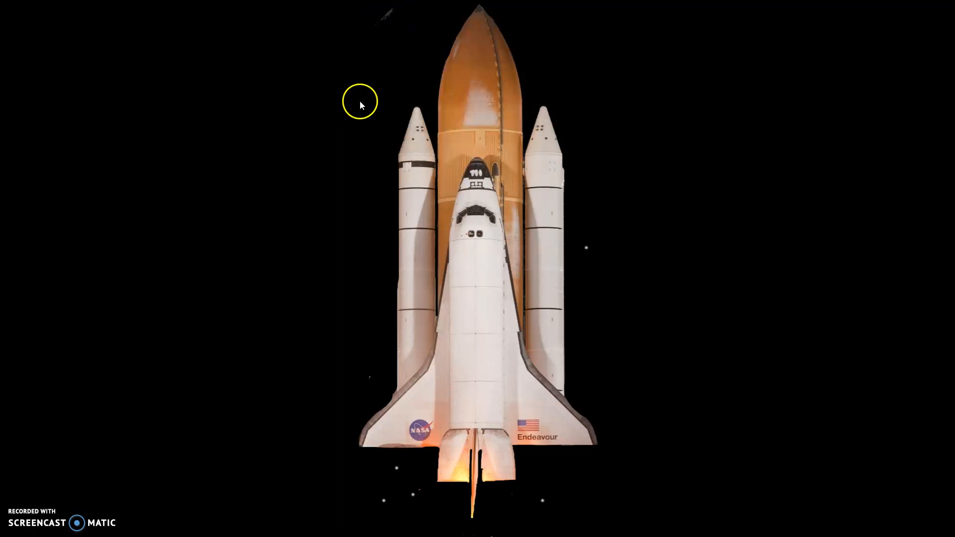
key(Escape)
click(950, 10)
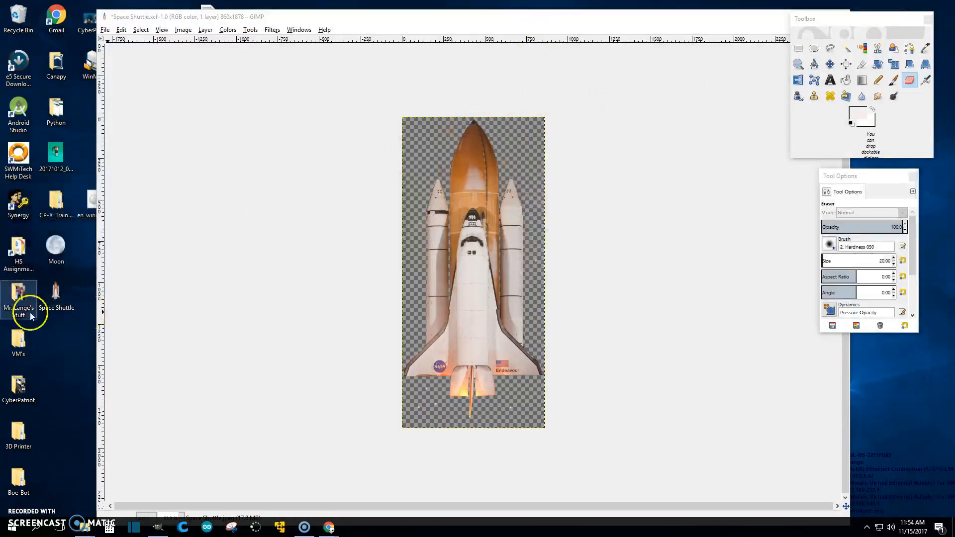
- Reopen Space Shuttle.png in Photos, snapped to the left half with GIMP on the right
double_click(50, 296)
drag(585, 7, 3, 219)
click(573, 150)
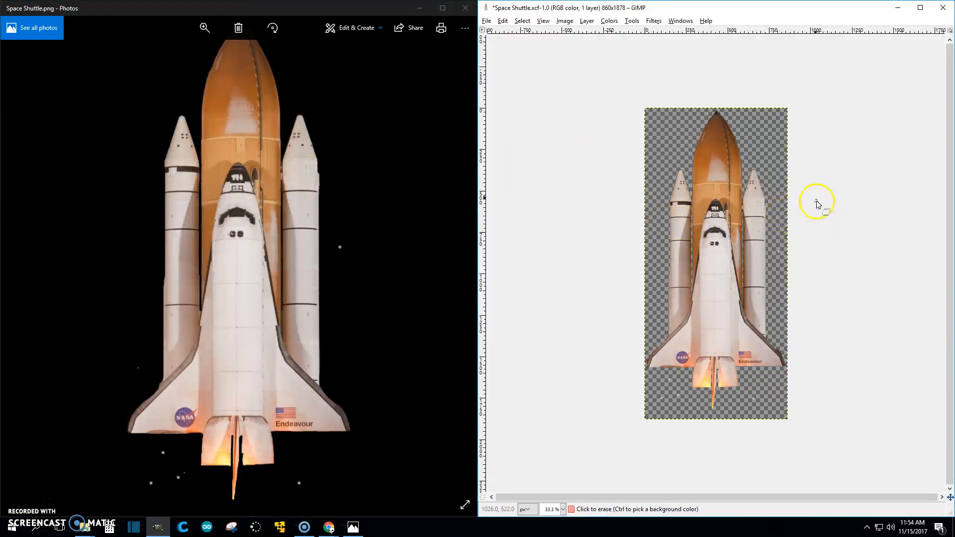
- Erase the leftover white specks beside the right booster and below the shuttle
ctrl+scroll(804, 239, up, 2)
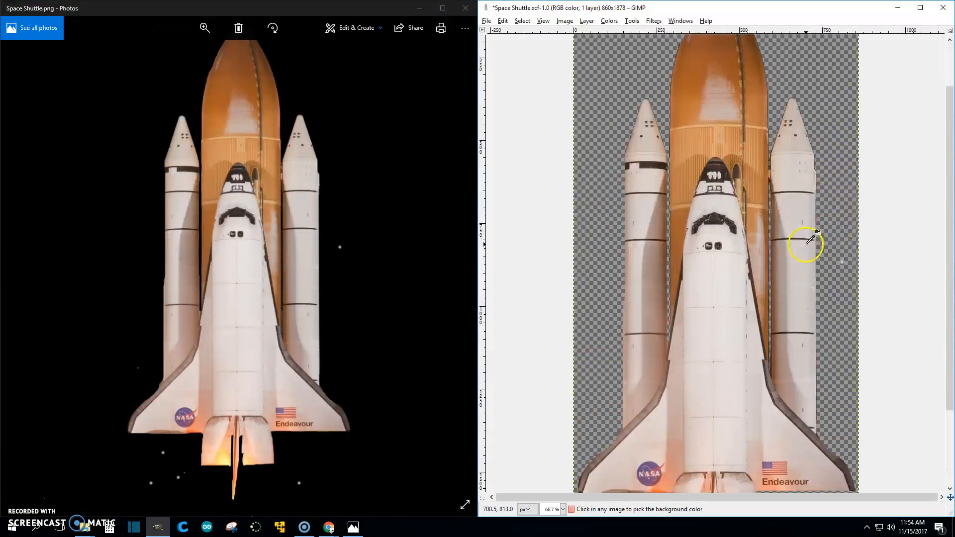
ctrl+scroll(852, 269, up, 1)
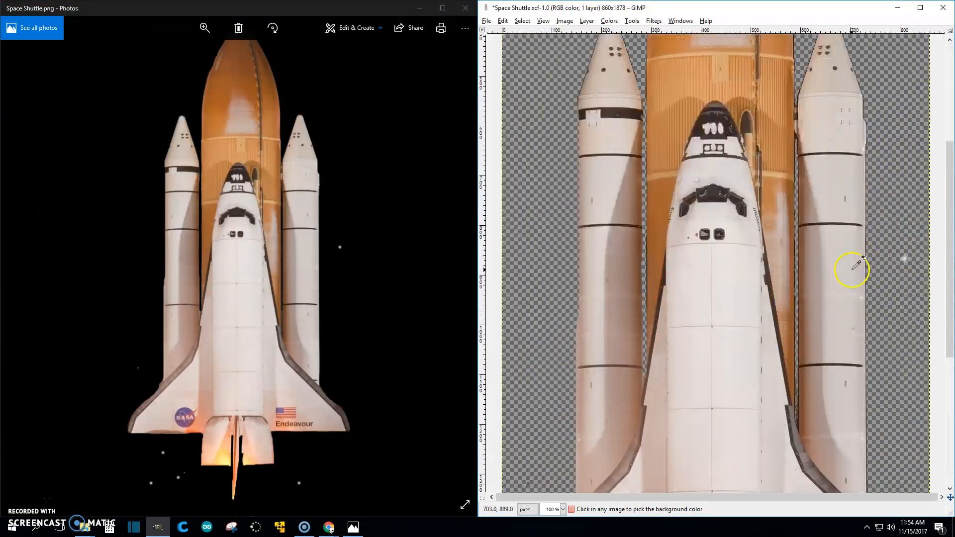
click(901, 260)
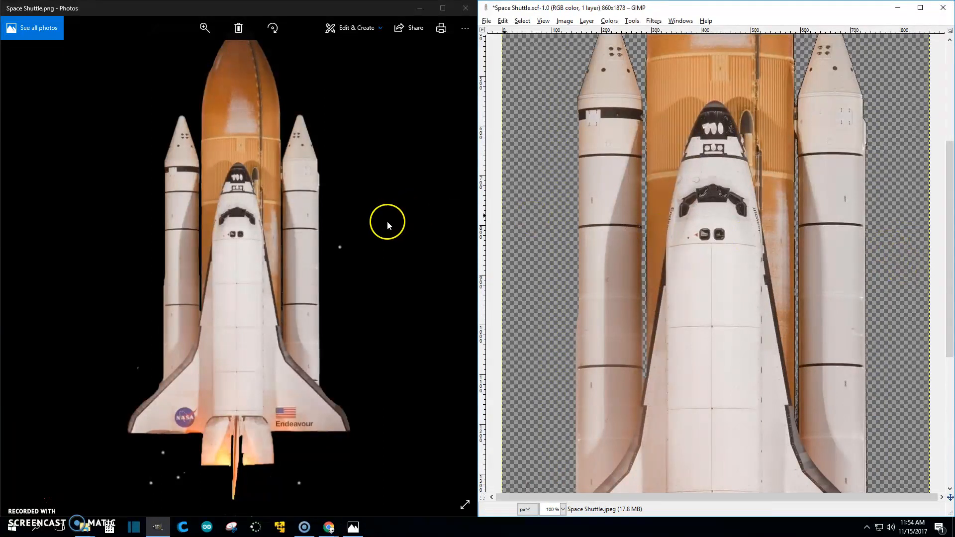
scroll(905, 298, down, 10)
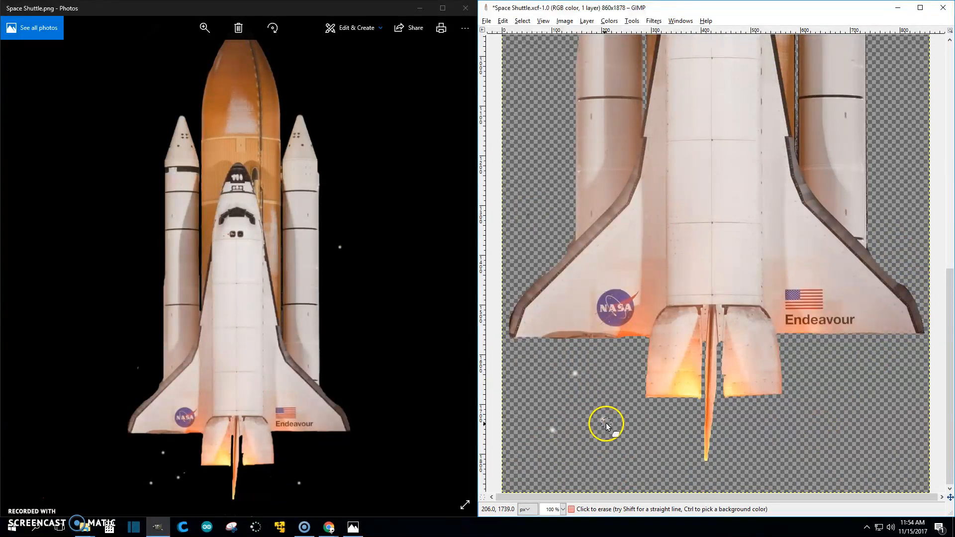
click(572, 372)
click(553, 428)
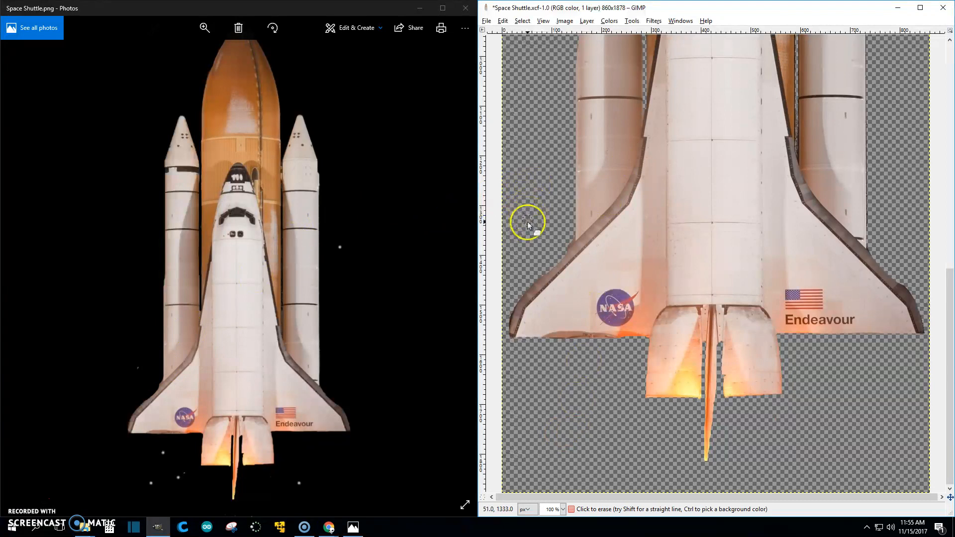
scroll(524, 205, up, 10)
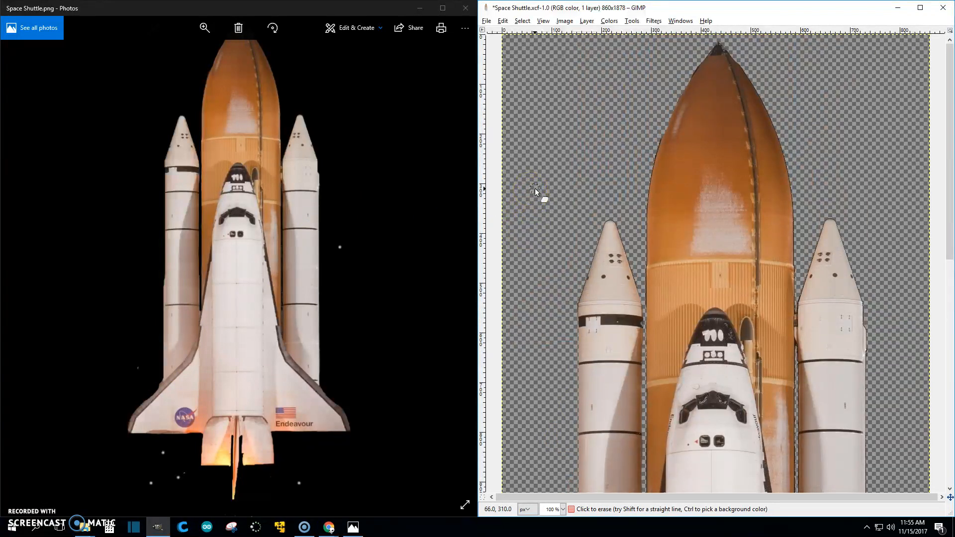
scroll(313, 90, down, 1)
scroll(314, 101, up, 1)
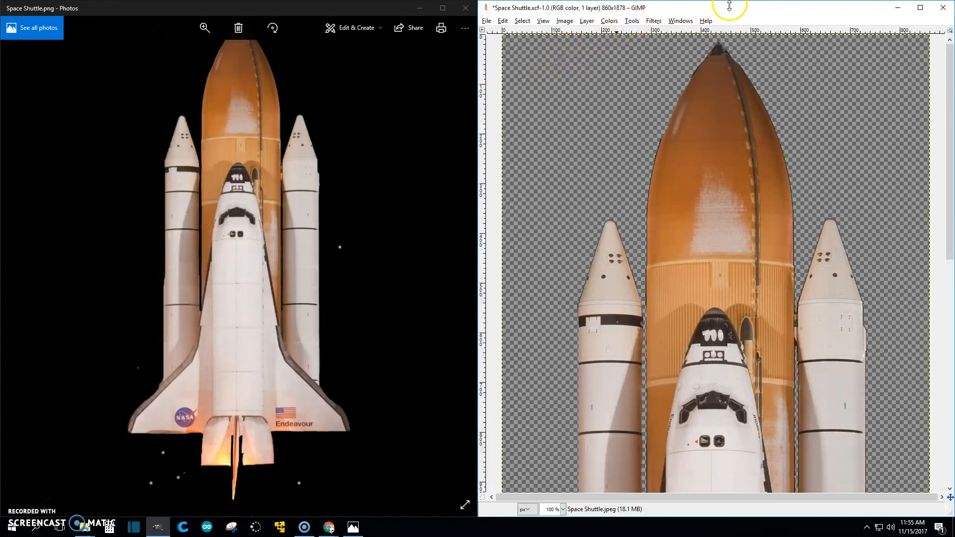
- Raise the Eraser size to 74, then check the Photos preview full screen and close it
click(680, 20)
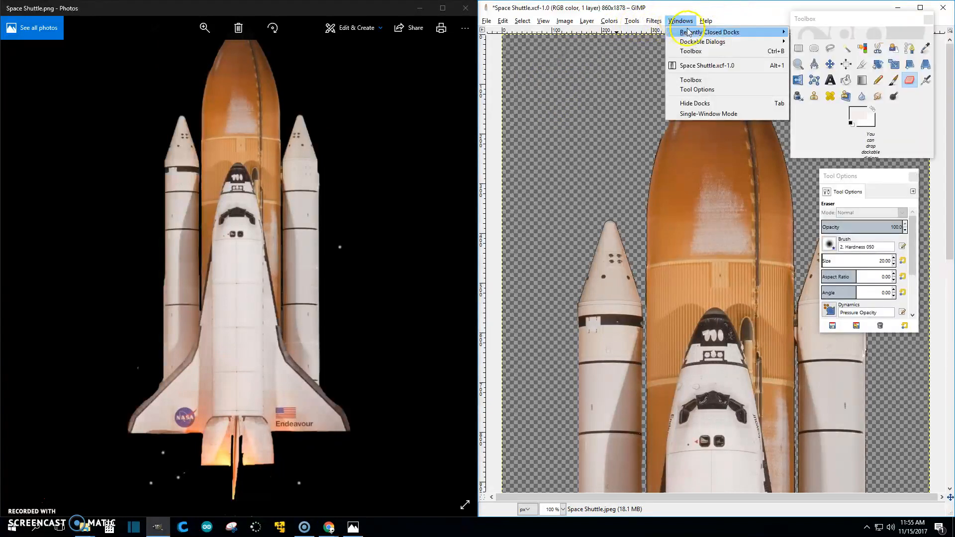
click(851, 261)
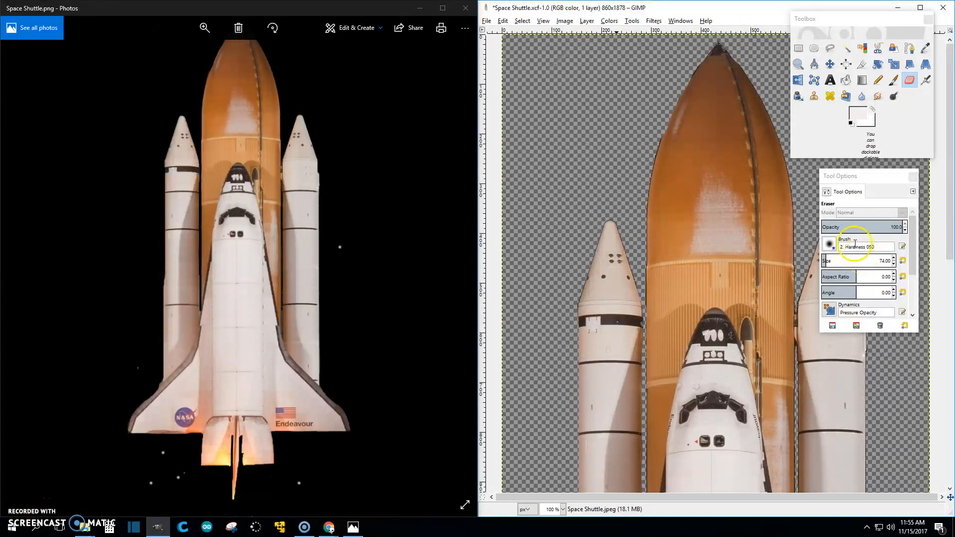
click(342, 88)
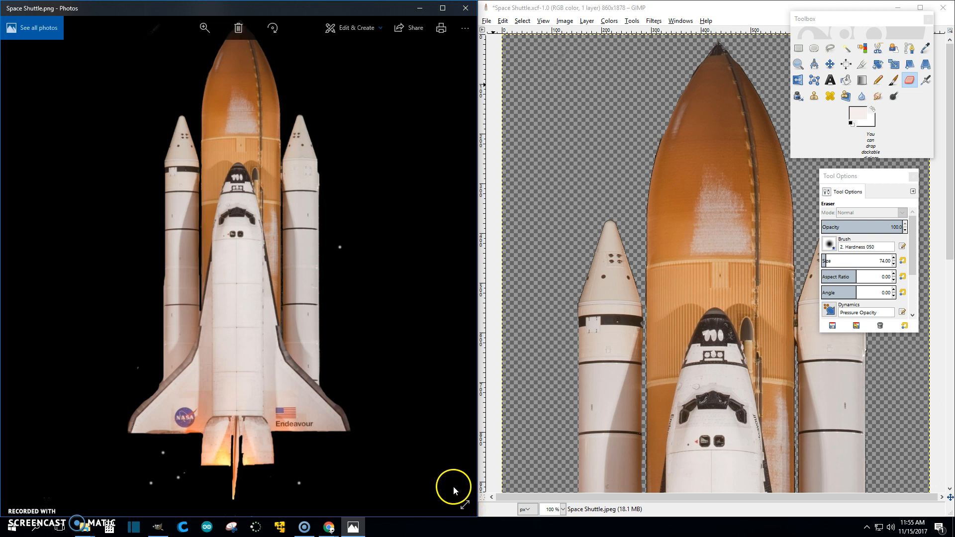
click(464, 505)
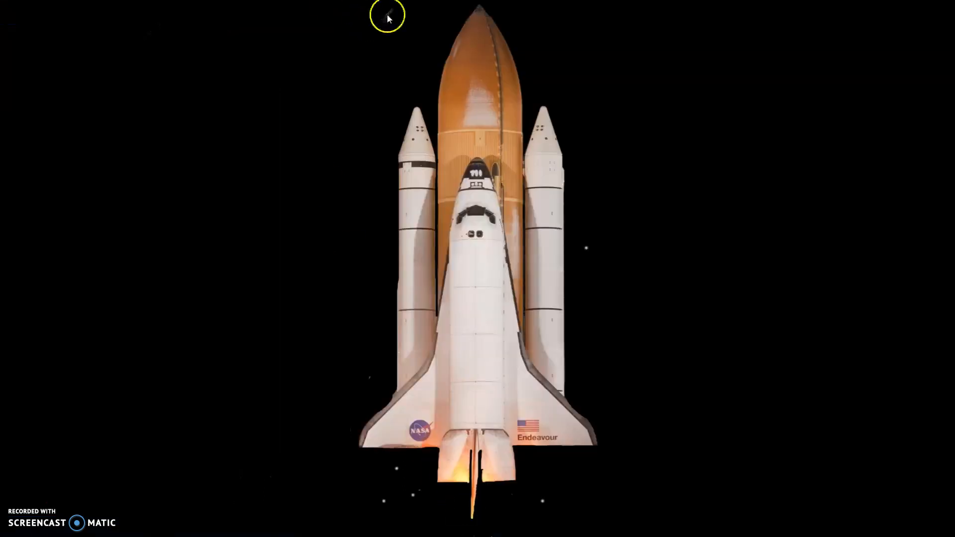
key(Escape)
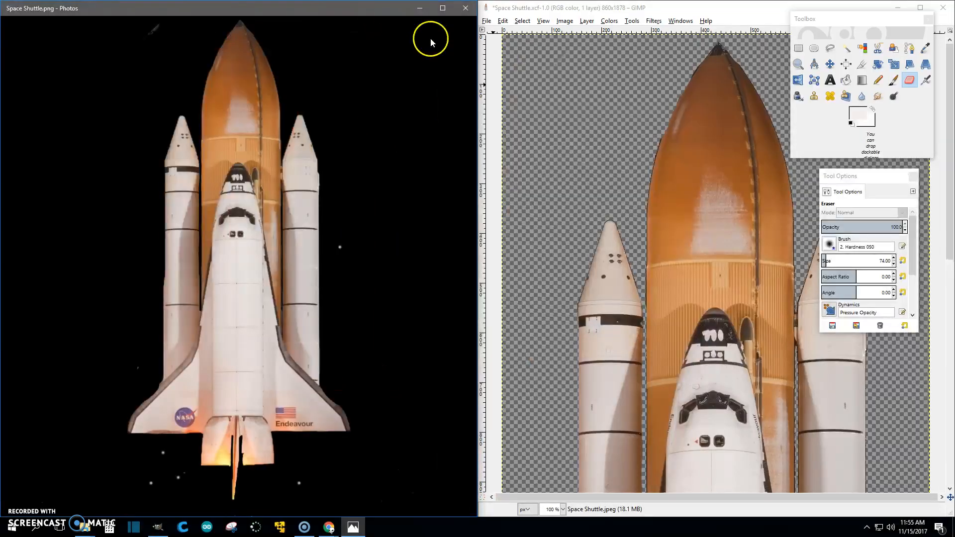
click(591, 76)
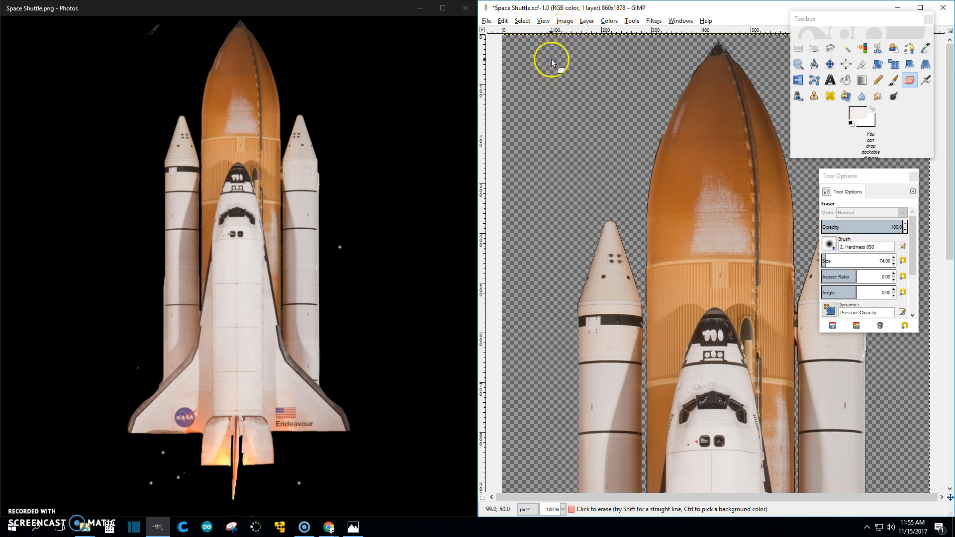
click(465, 8)
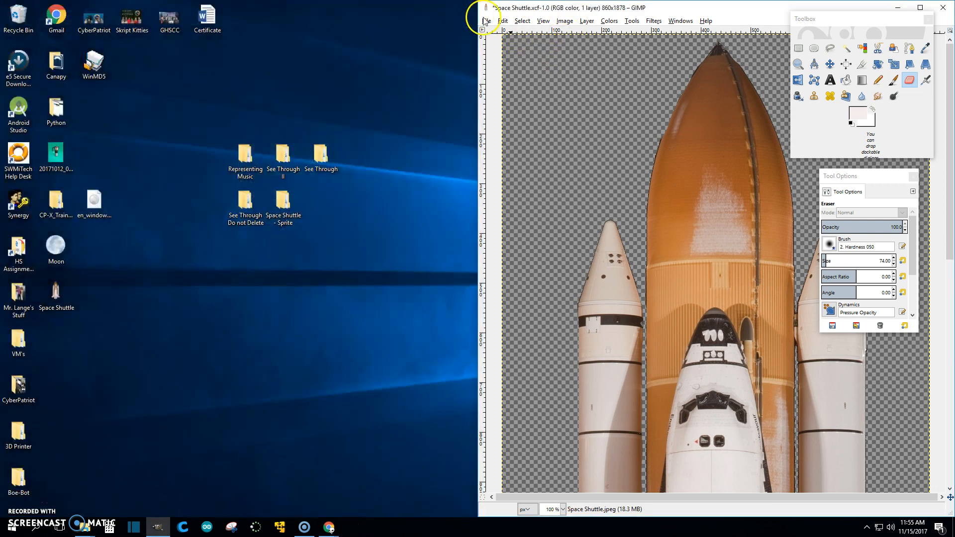
- Re-export over Space Shuttle.png and check it maximized in Photos before closing the preview
click(485, 21)
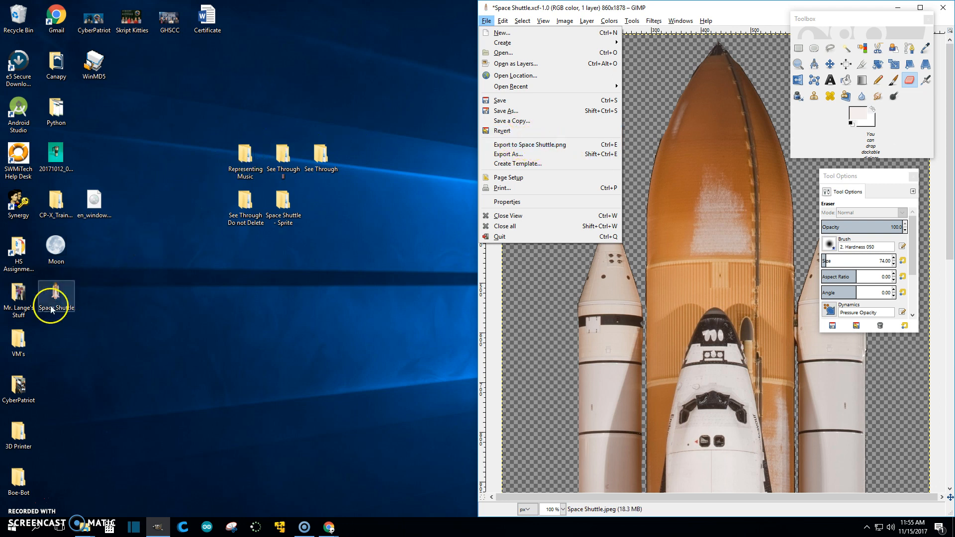
click(508, 145)
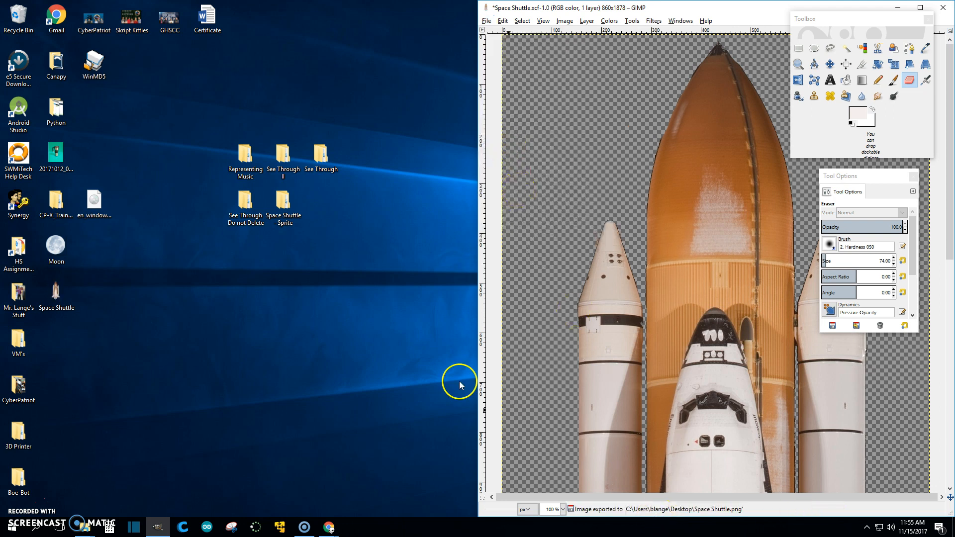
double_click(64, 297)
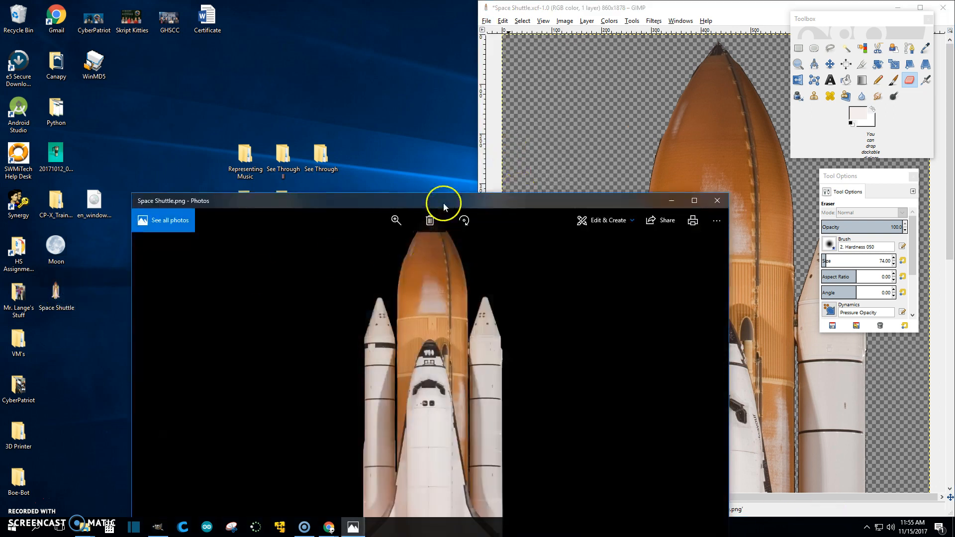
drag(444, 204, 456, 2)
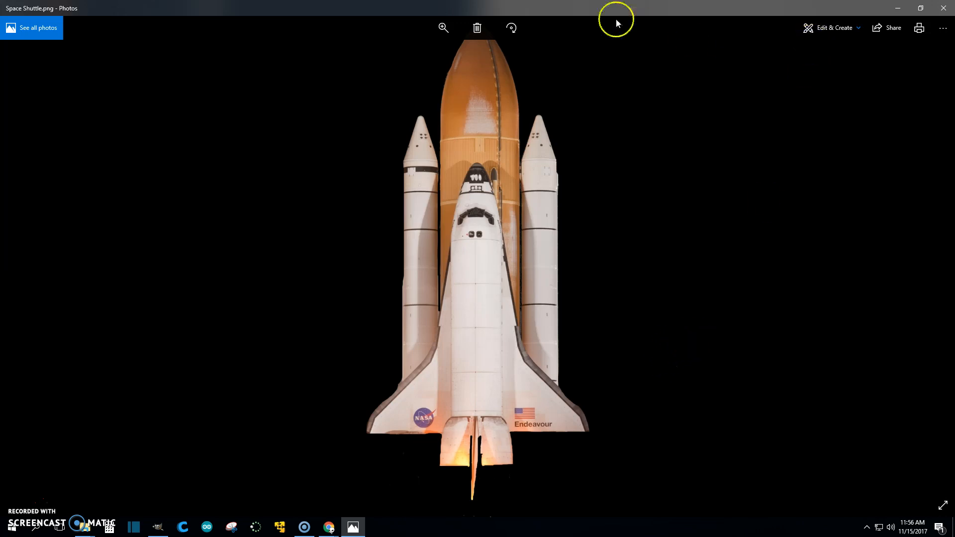
click(944, 7)
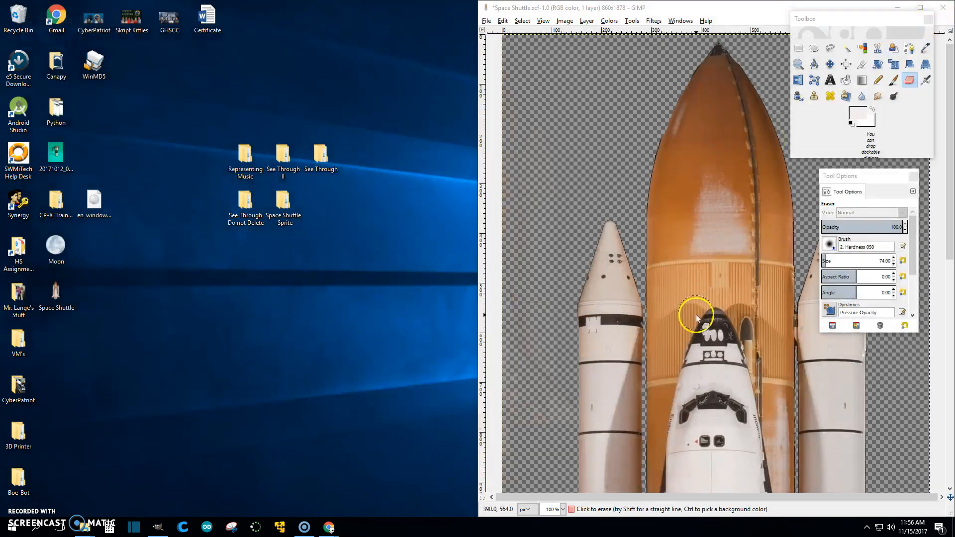
- Maximize GIMP and draw a crop rectangle around the whole shuttle
drag(754, 8, 550, 0)
scroll(618, 208, down, 10)
scroll(616, 228, down, 2)
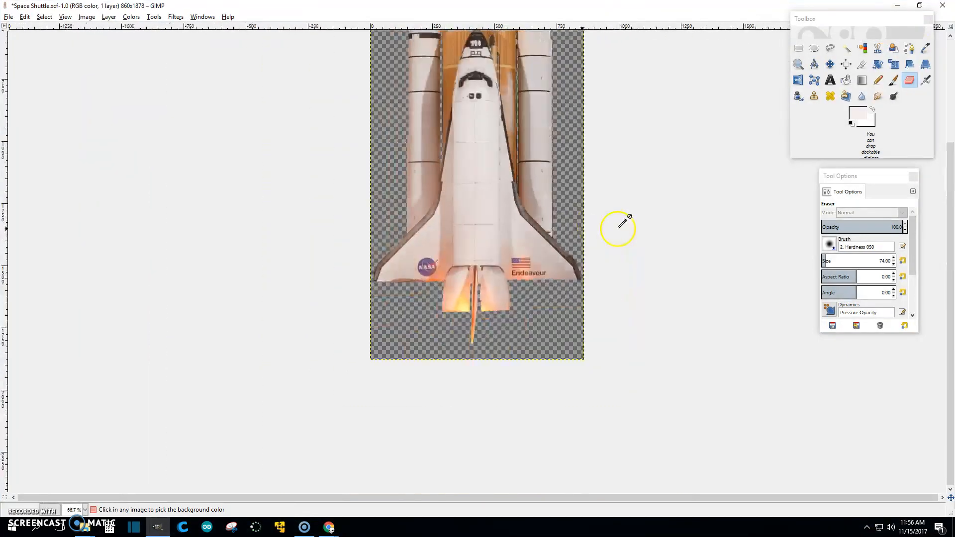
scroll(654, 220, up, 3)
scroll(659, 215, down, 1)
scroll(515, 379, up, 2)
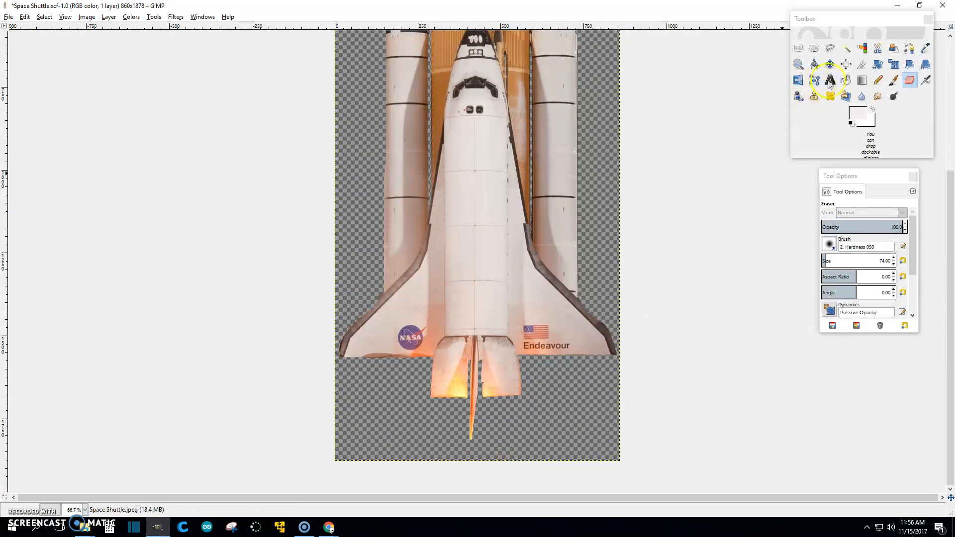
click(861, 65)
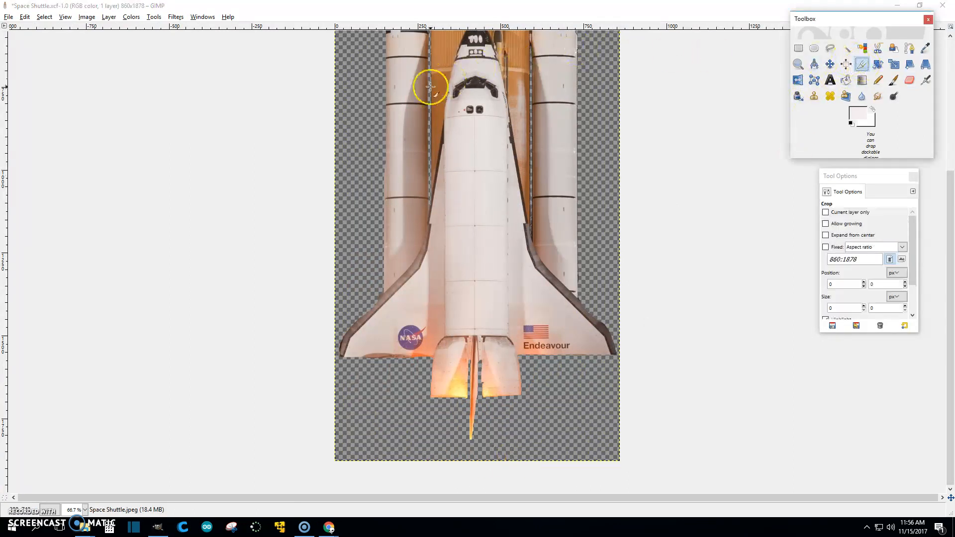
scroll(383, 125, down, 2)
drag(421, 117, 528, 417)
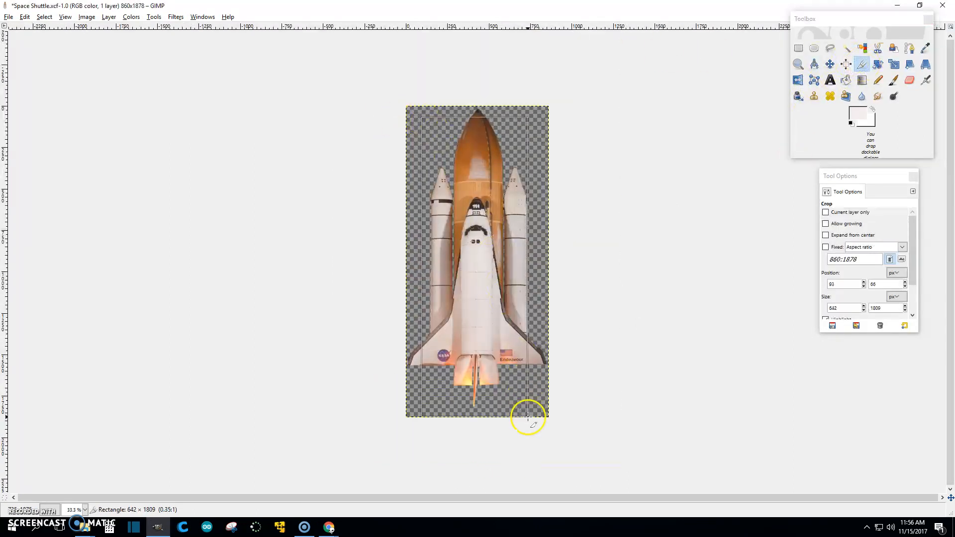
- Fit the crop edges to the exhaust tip and both wing tips, then apply it for 842×1809 px
scroll(527, 401, up, 3)
scroll(526, 400, up, 2)
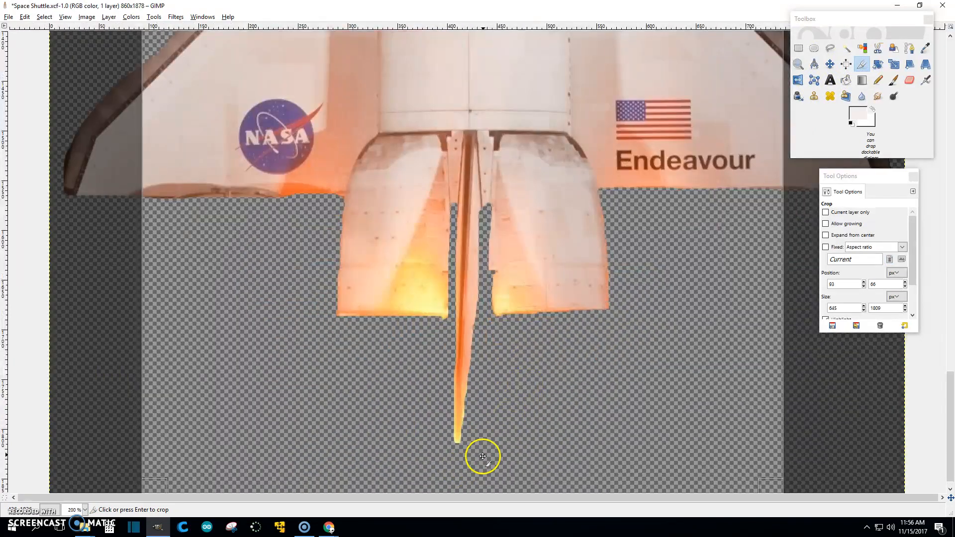
scroll(484, 453, down, 1)
drag(467, 474, 475, 421)
drag(160, 148, 77, 149)
scroll(99, 157, up, 10)
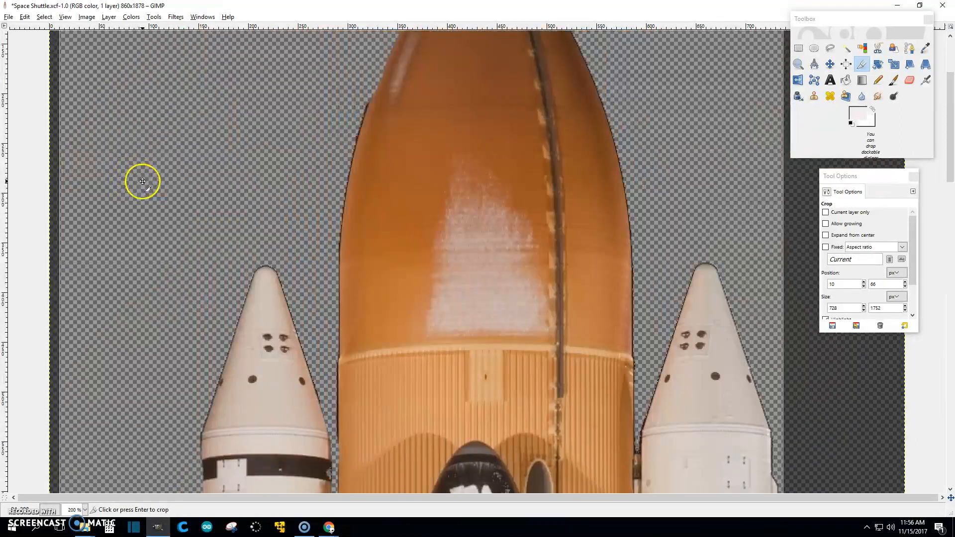
scroll(143, 183, up, 5)
drag(522, 98, 517, 53)
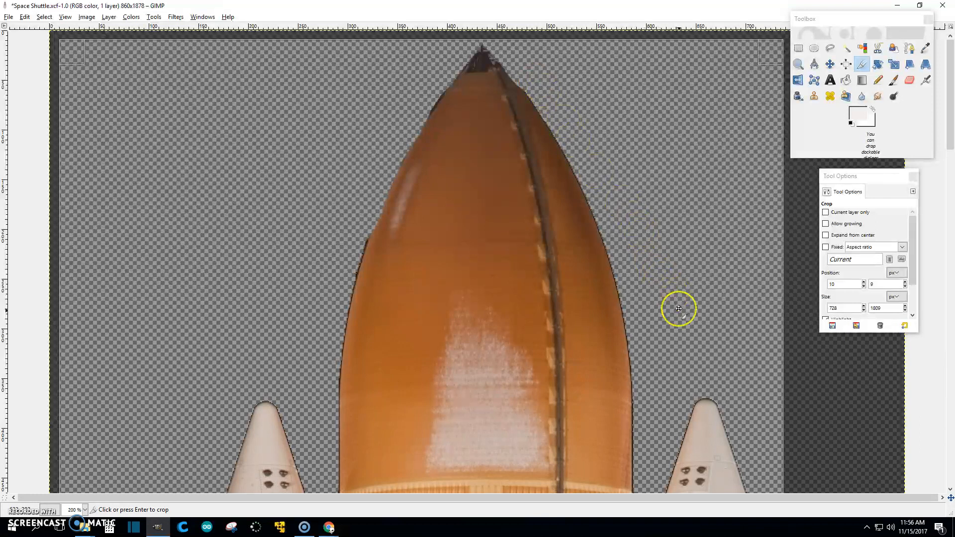
scroll(678, 309, down, 10)
drag(763, 277, 799, 282)
scroll(799, 299, down, 5)
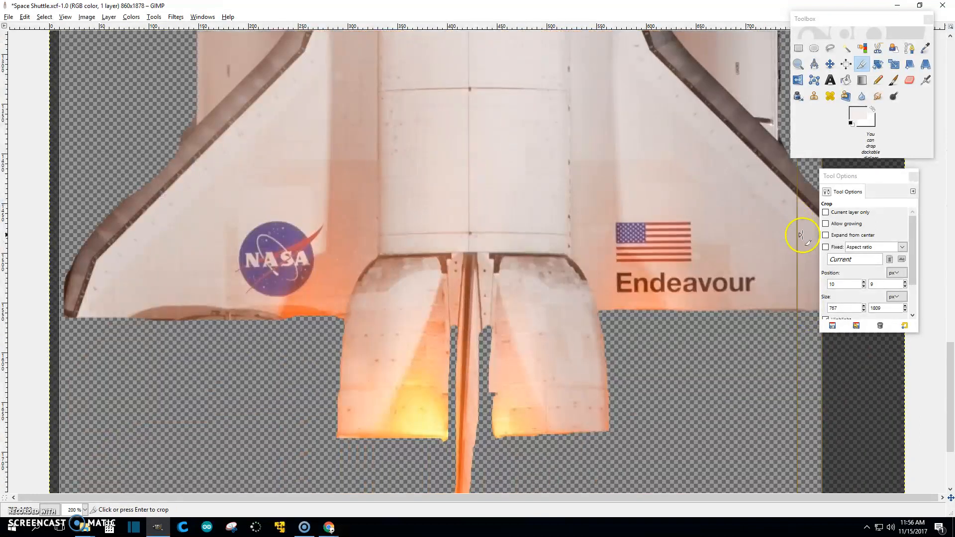
scroll(801, 234, up, 5)
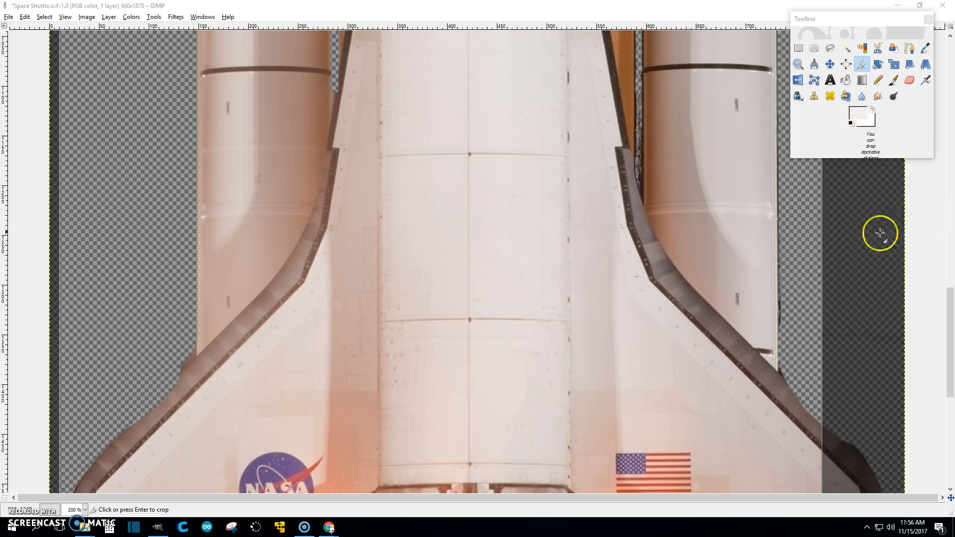
drag(804, 320, 880, 311)
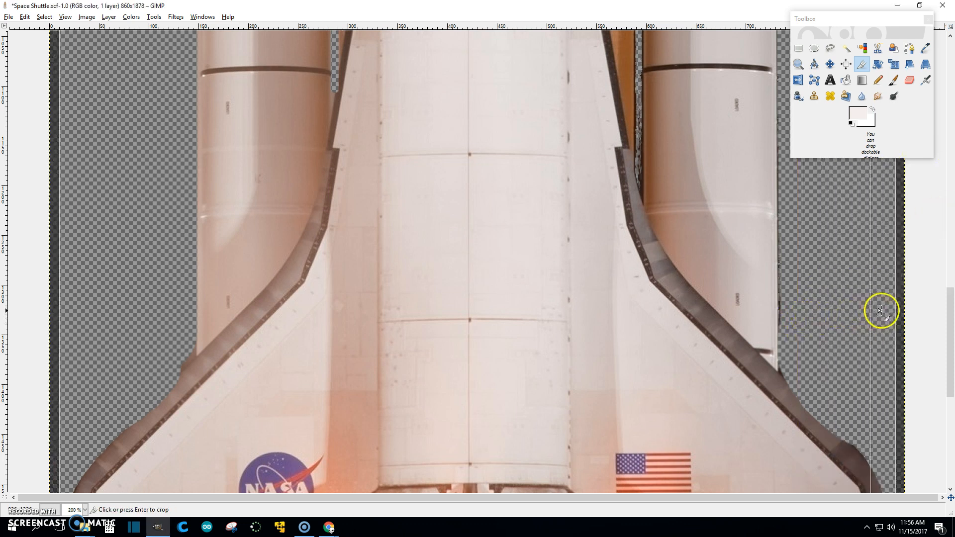
scroll(881, 311, down, 5)
drag(876, 264, 882, 270)
click(794, 308)
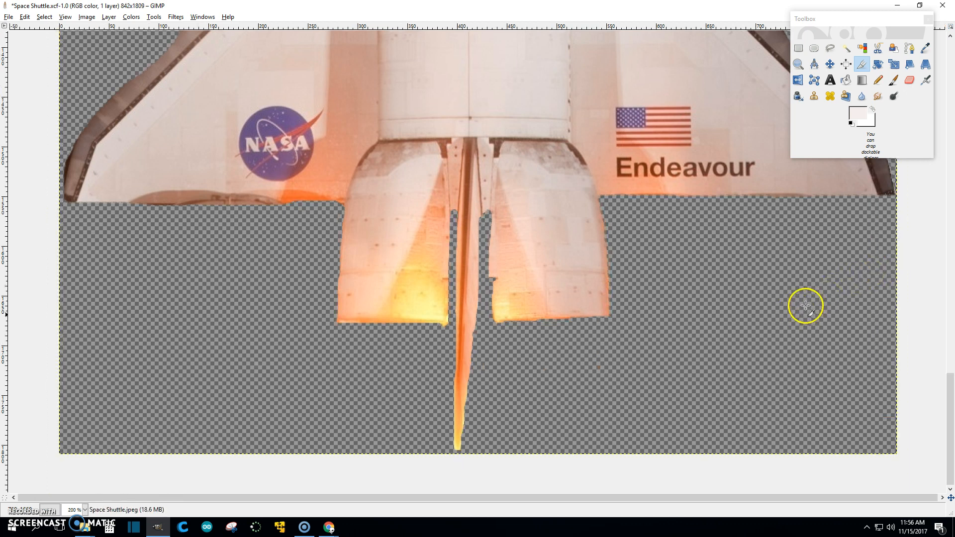
scroll(449, 343, down, 3)
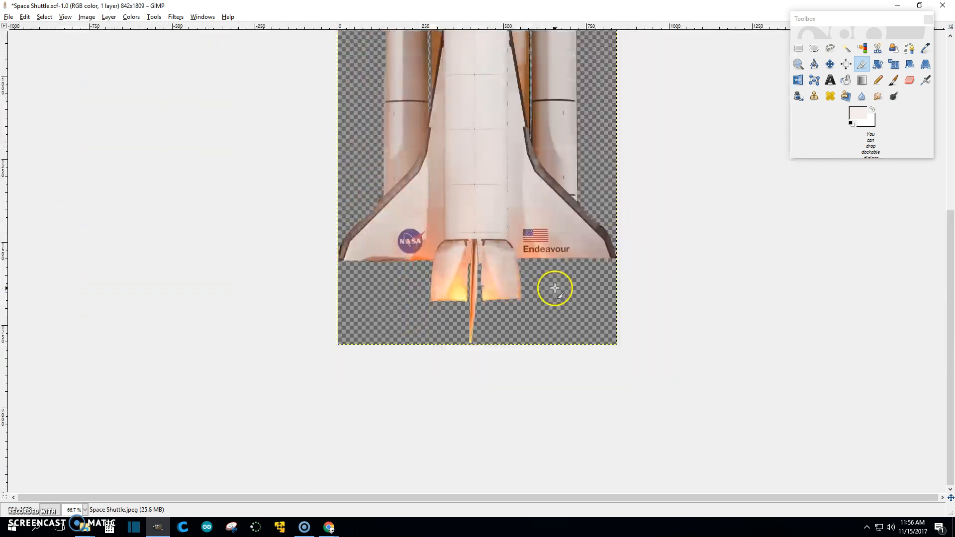
scroll(610, 285, down, 2)
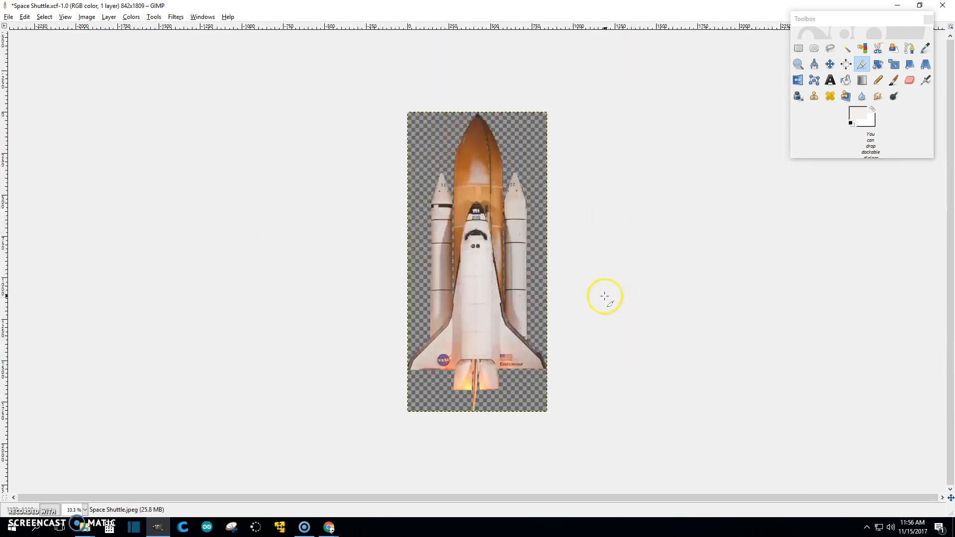
- Save the project, then scale the image to 150 px wide (150 × 322)
key(ctrl+s)
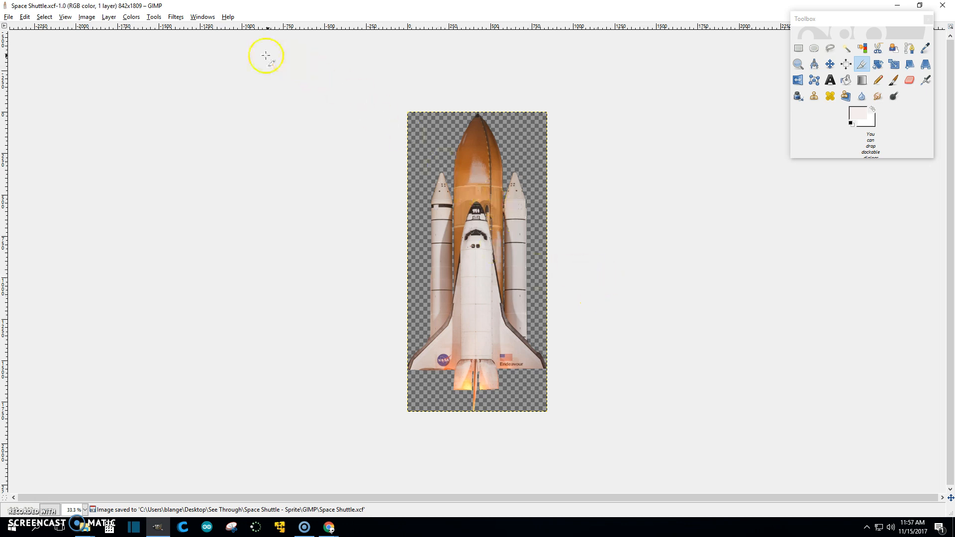
click(109, 18)
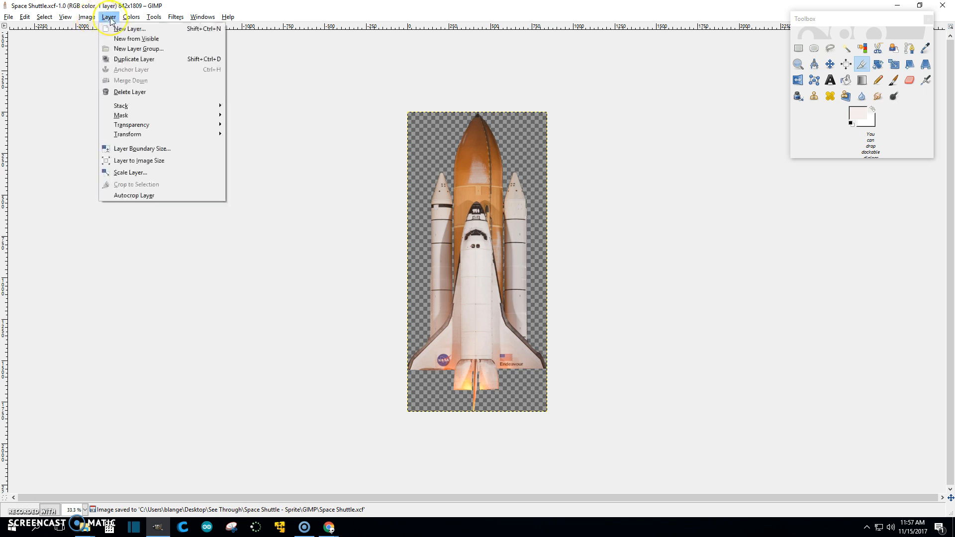
mouse_move(81, 19)
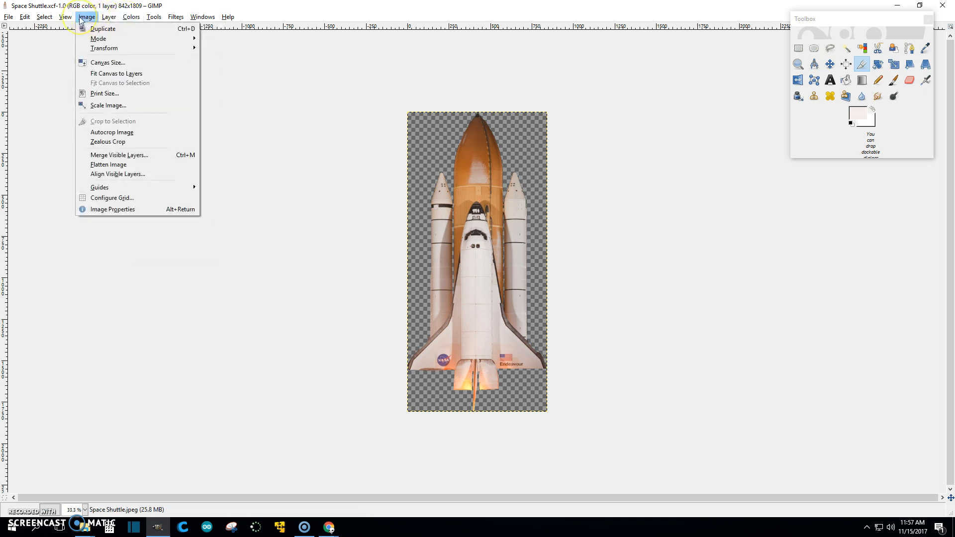
click(102, 105)
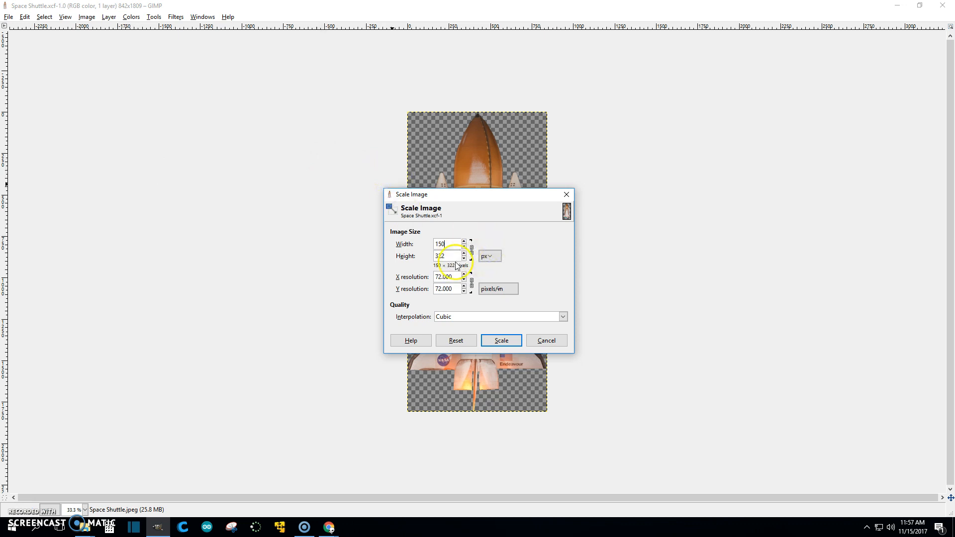
click(503, 340)
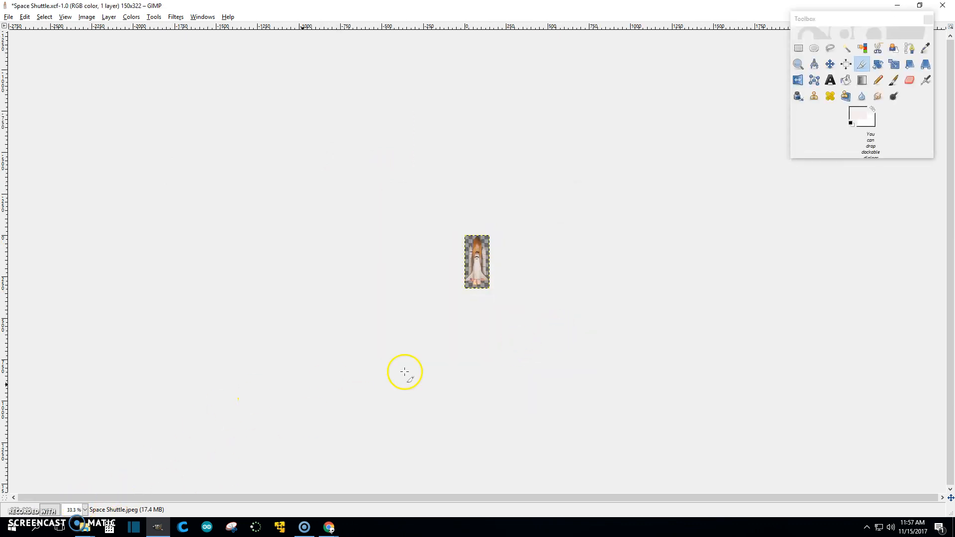
scroll(683, 367, up, 5)
scroll(677, 367, down, 2)
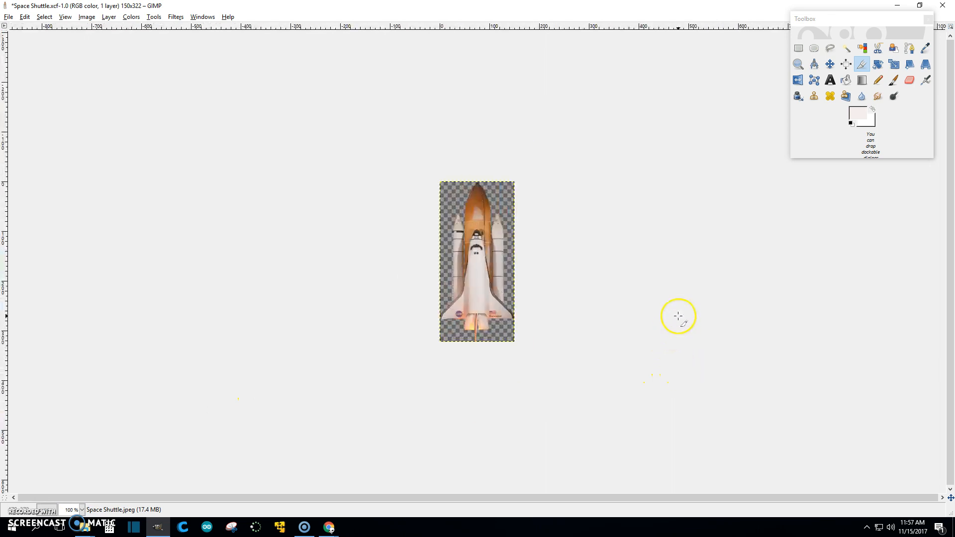
- Export as Space Shuttle_150PX.png into See Through/Space Shuttle - Sprite/Final Edit Compressed for App
click(8, 17)
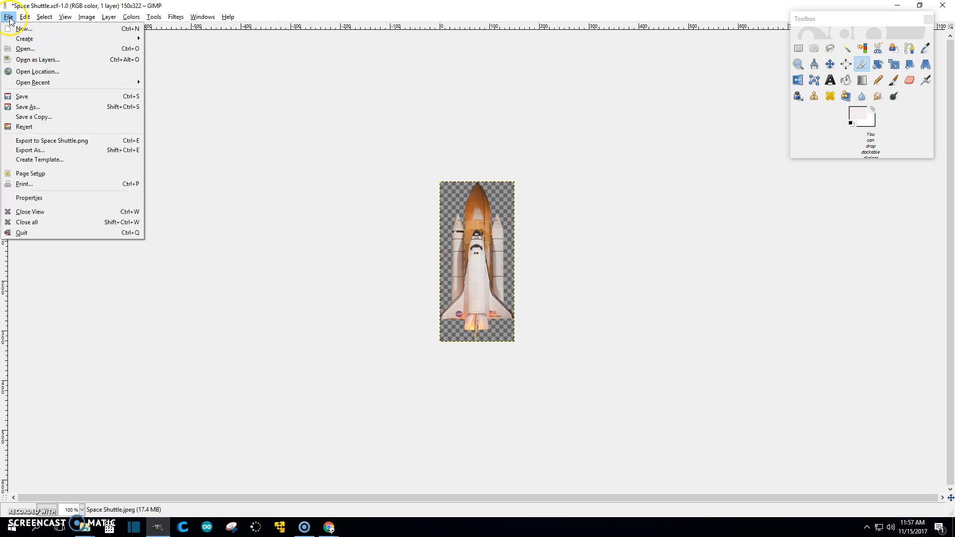
click(30, 150)
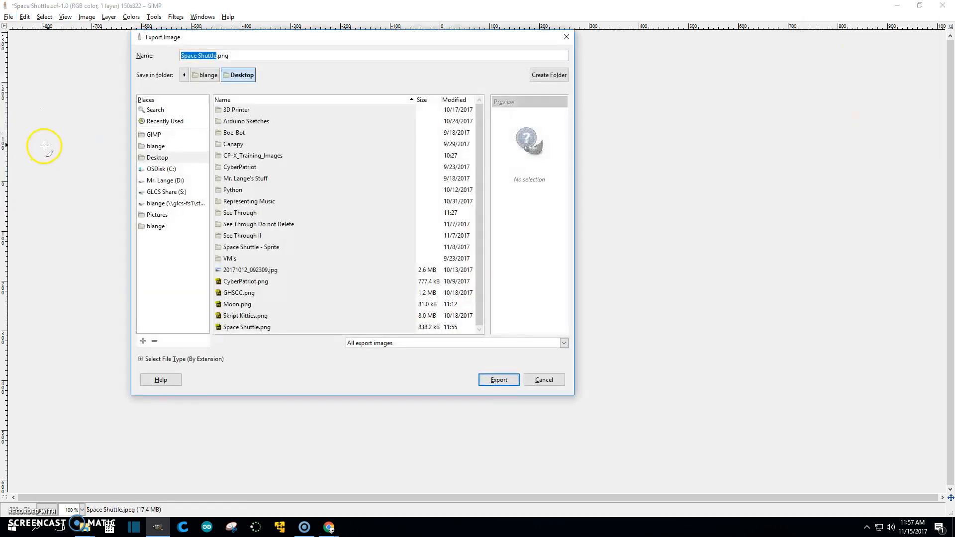
double_click(240, 212)
click(236, 135)
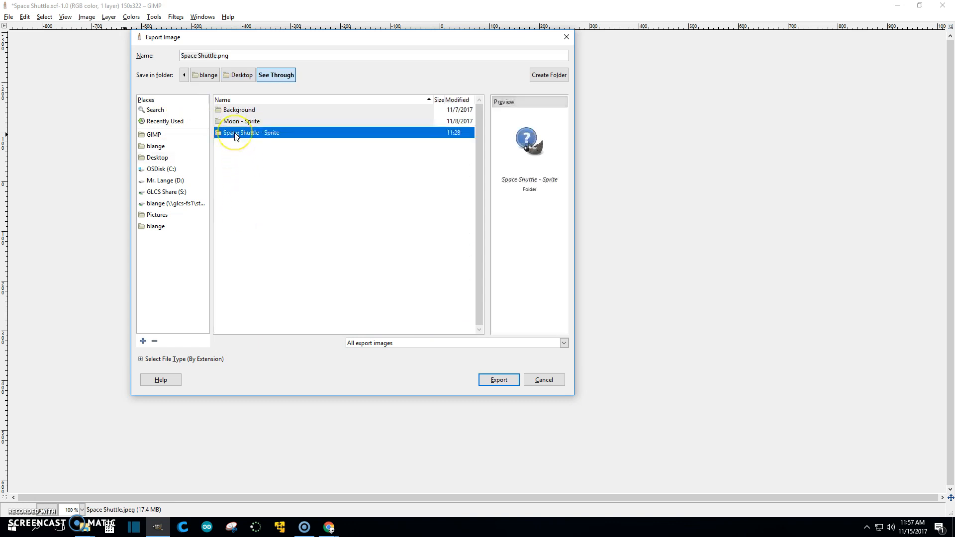
double_click(236, 134)
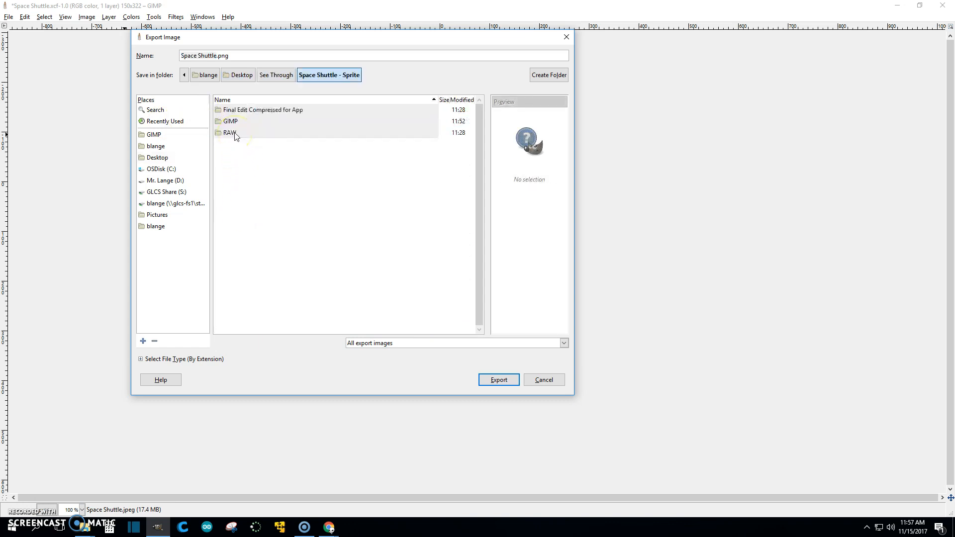
double_click(251, 112)
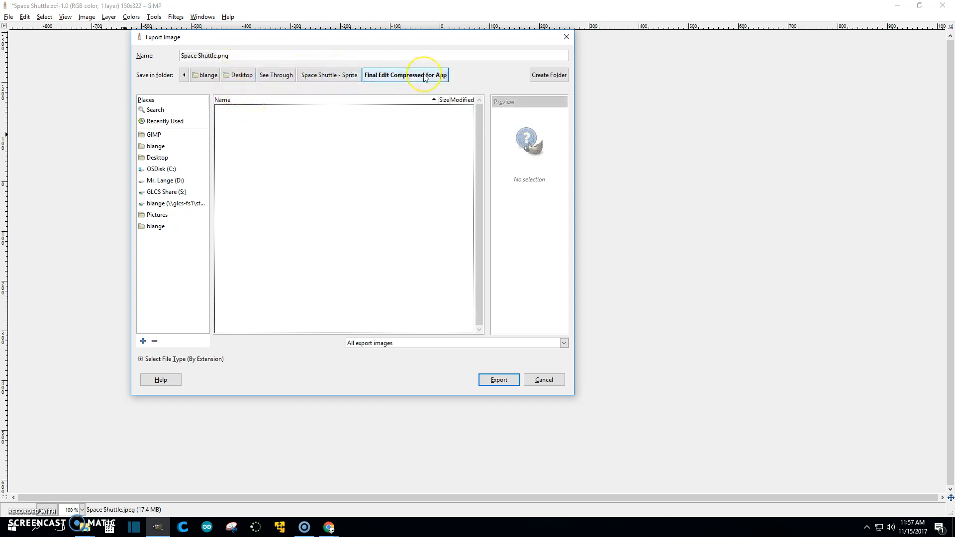
click(218, 56)
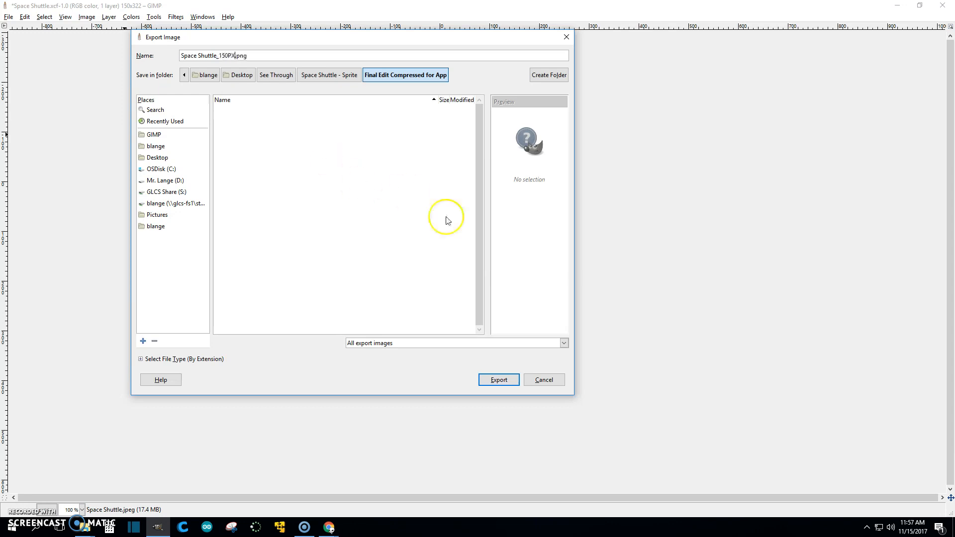
click(502, 382)
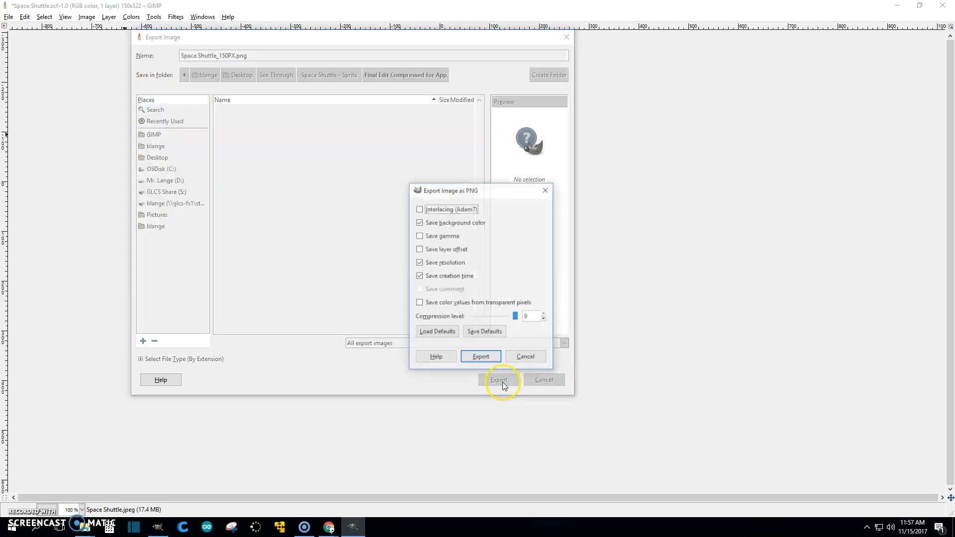
click(481, 356)
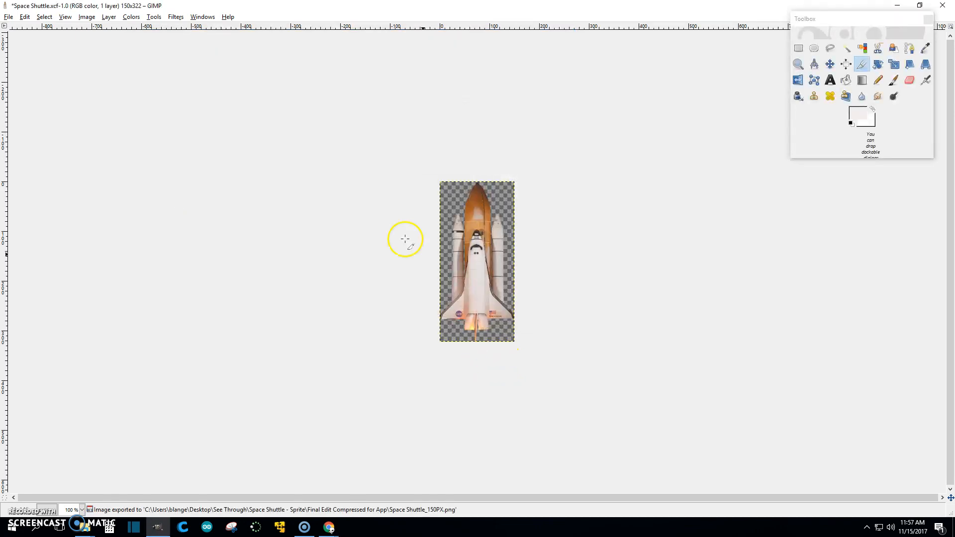
- Scale the image down to 100 px wide (100 × 215)
click(86, 16)
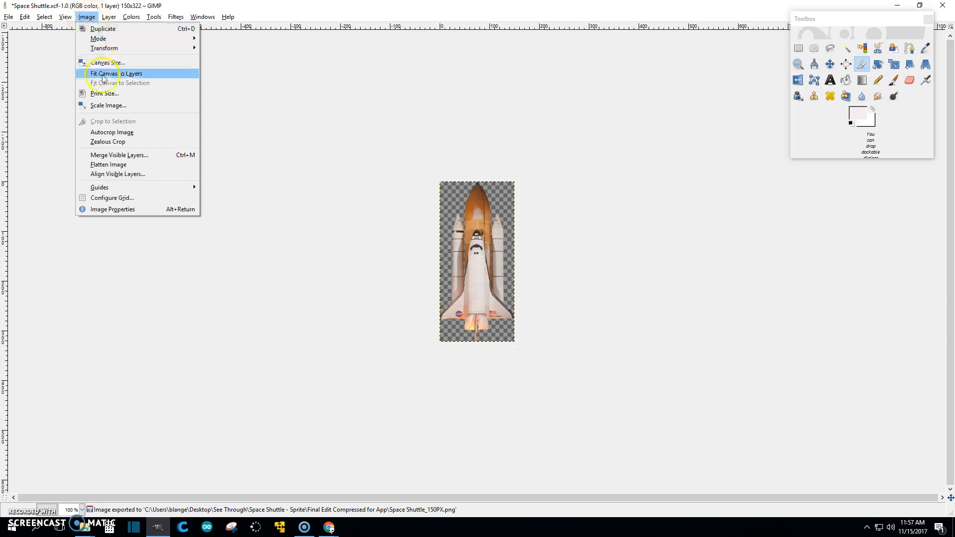
click(108, 106)
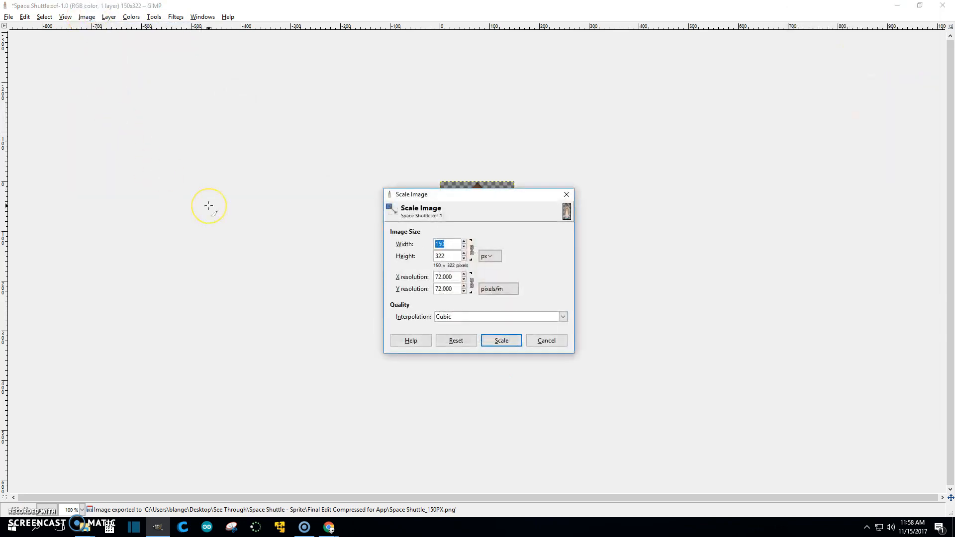
click(502, 341)
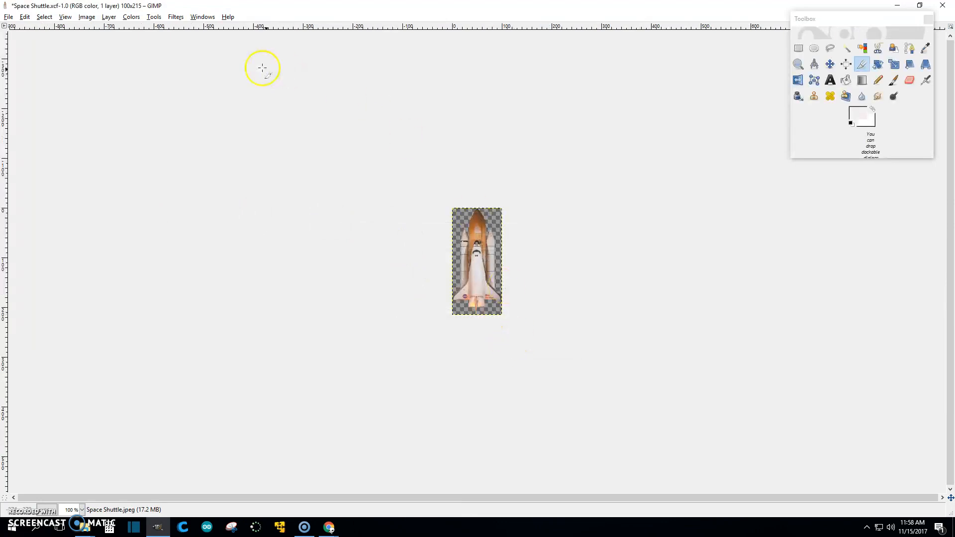
- Export the 100 px sprite as Space Shuttle_100PX.png in the same folder
click(8, 17)
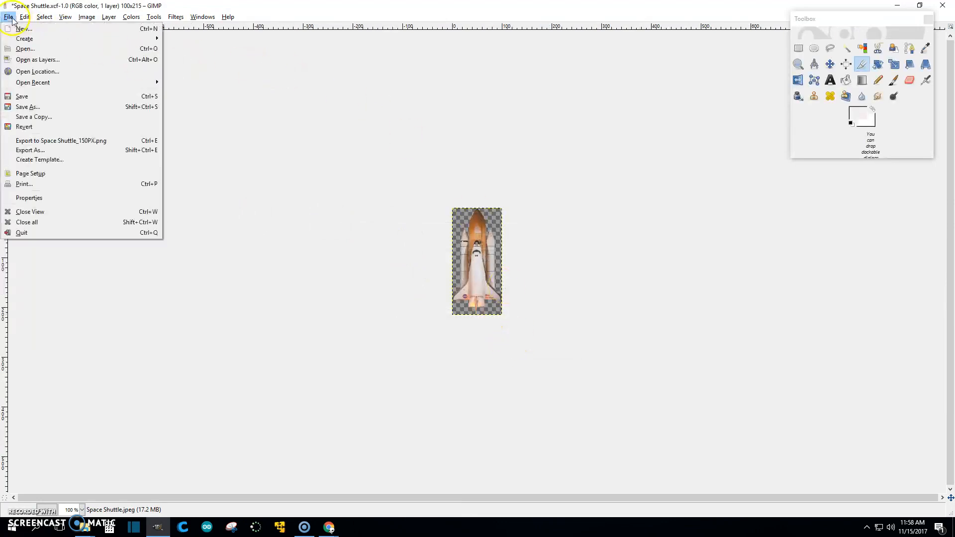
click(38, 151)
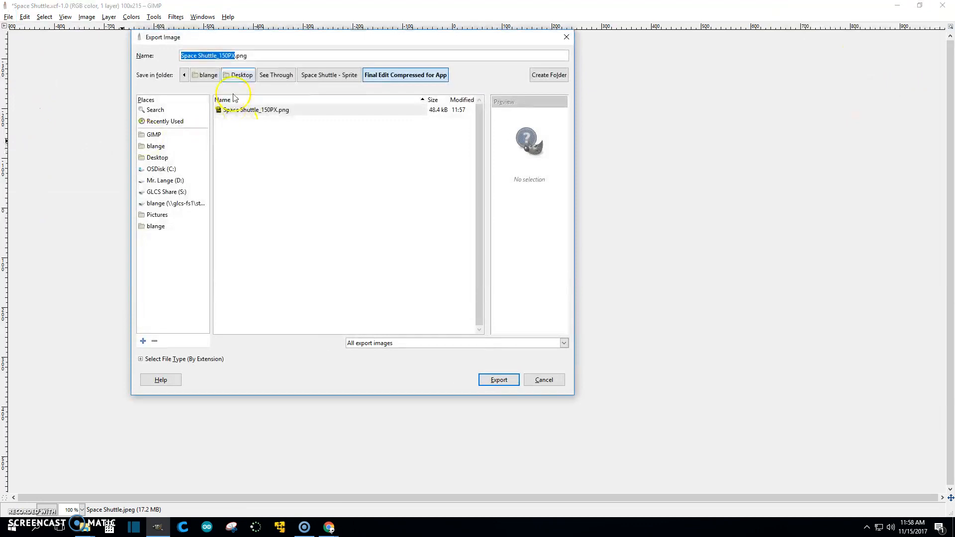
click(224, 58)
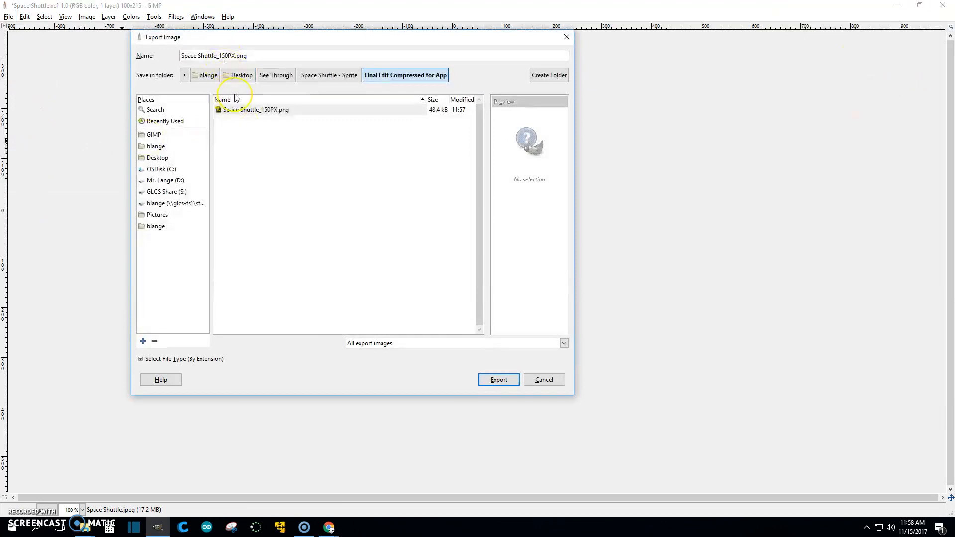
key(BackSpace)
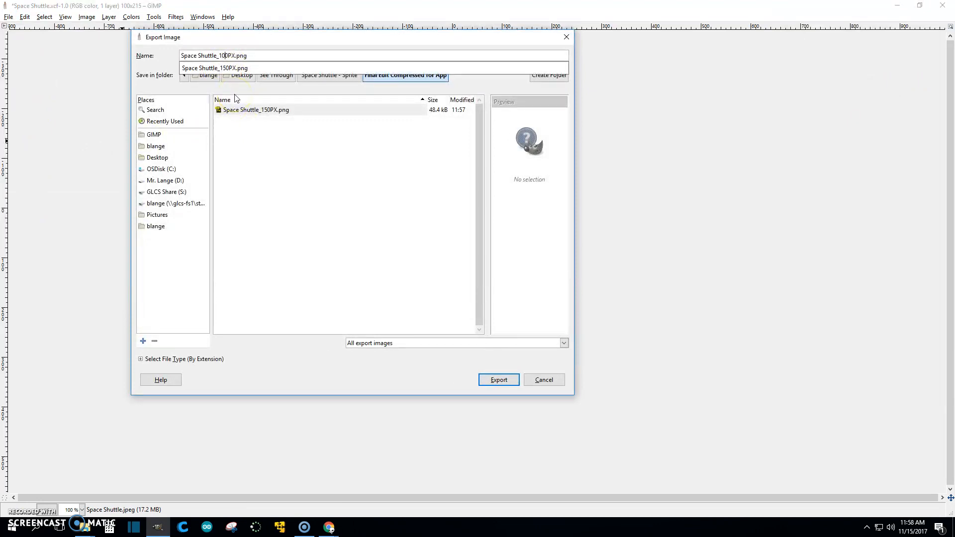
text(0)
click(503, 378)
click(497, 379)
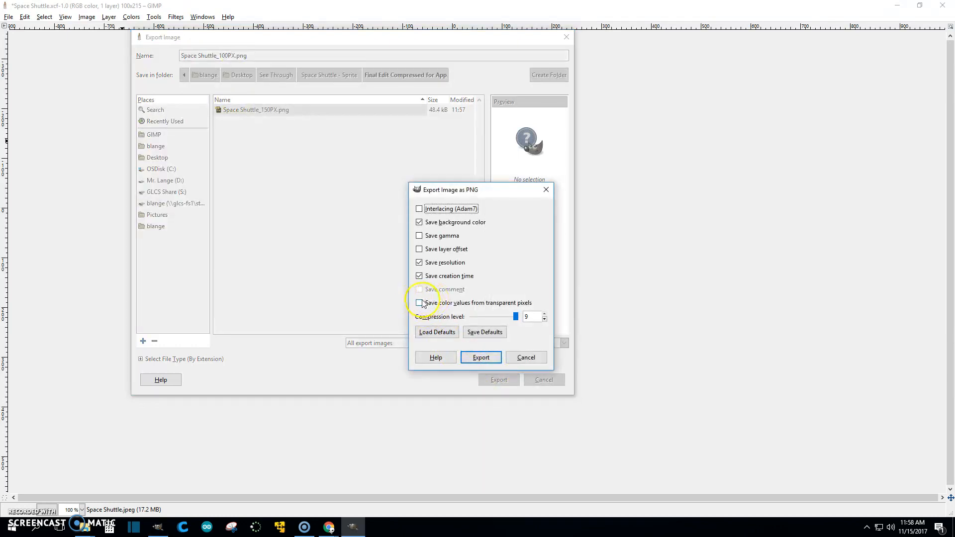
click(480, 358)
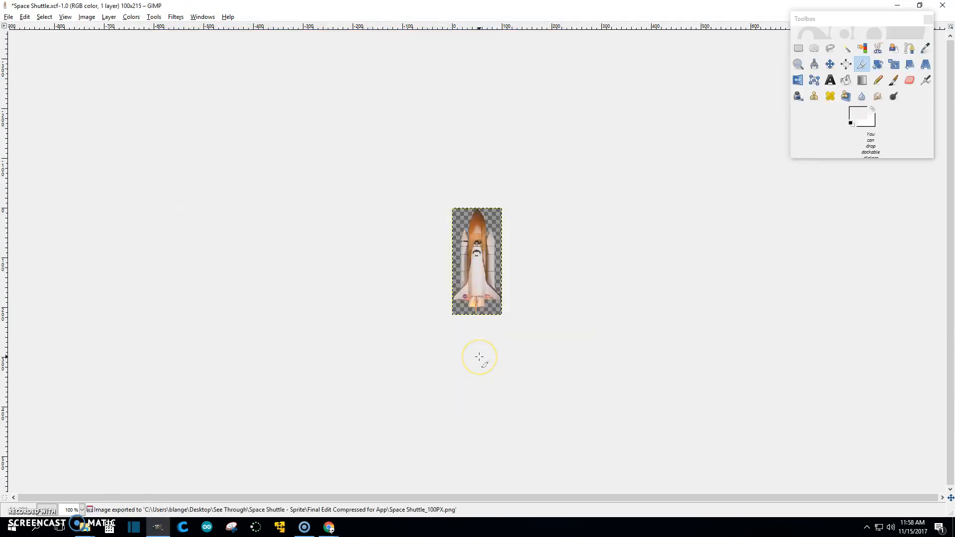
- Scale the image down to 50 px wide (50 × 108)
click(82, 18)
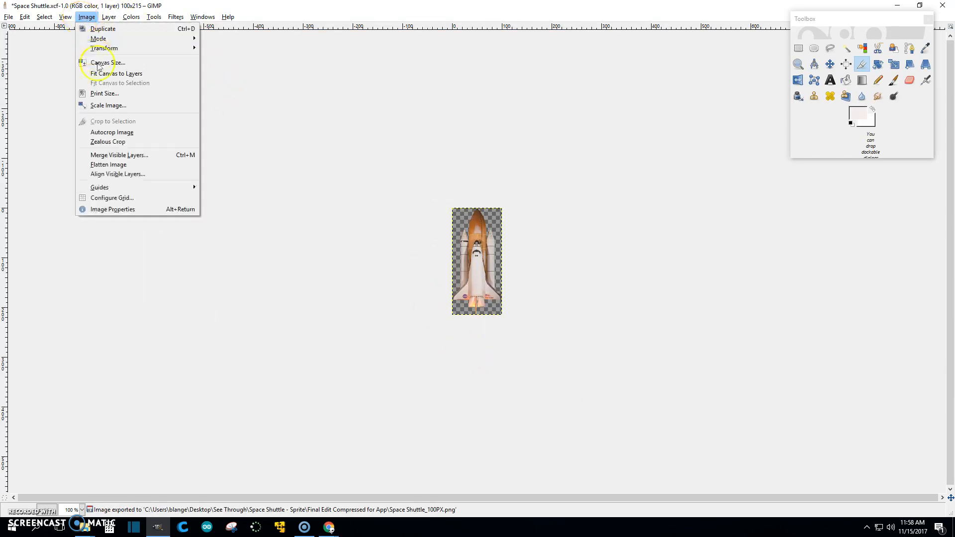
click(107, 103)
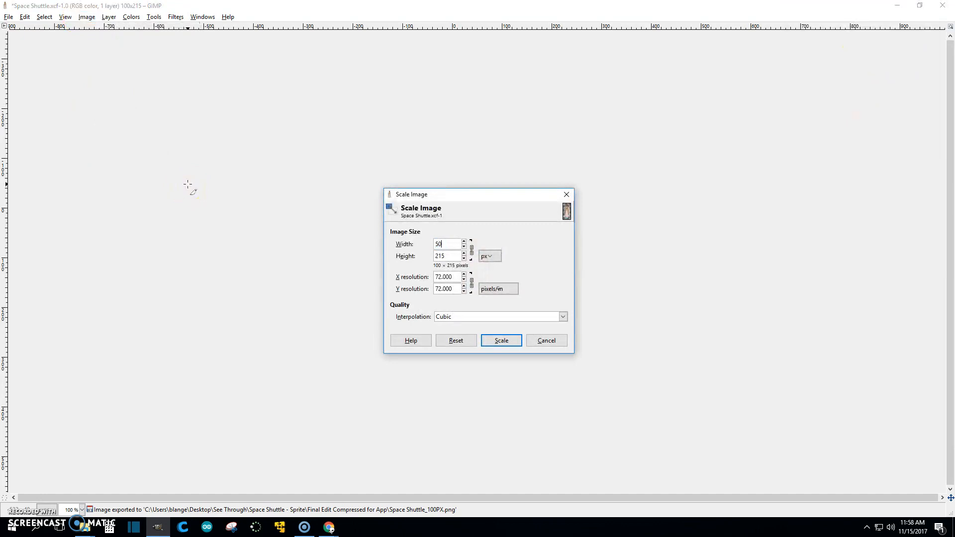
click(498, 340)
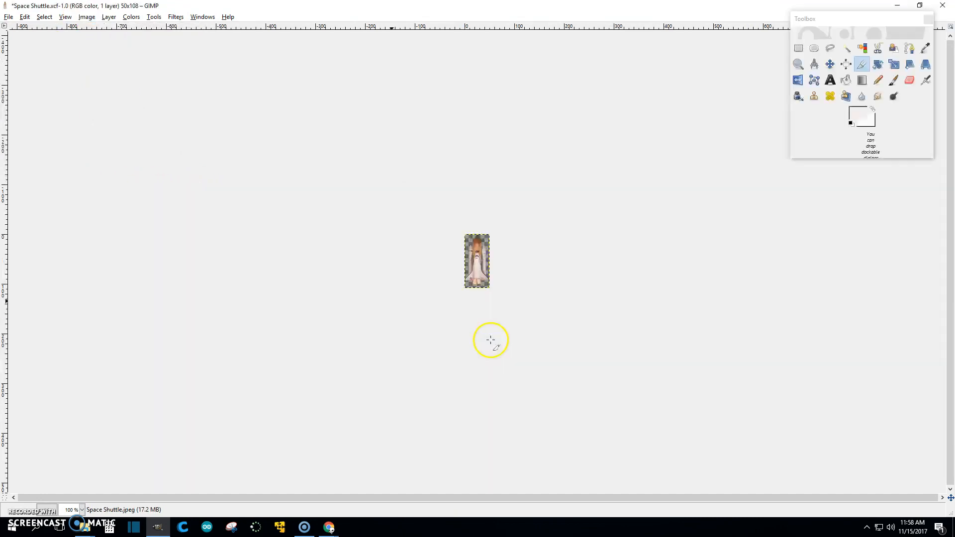
- Export it as Space Shuttle_50PX.png into Final Edit Compressed for App
click(8, 17)
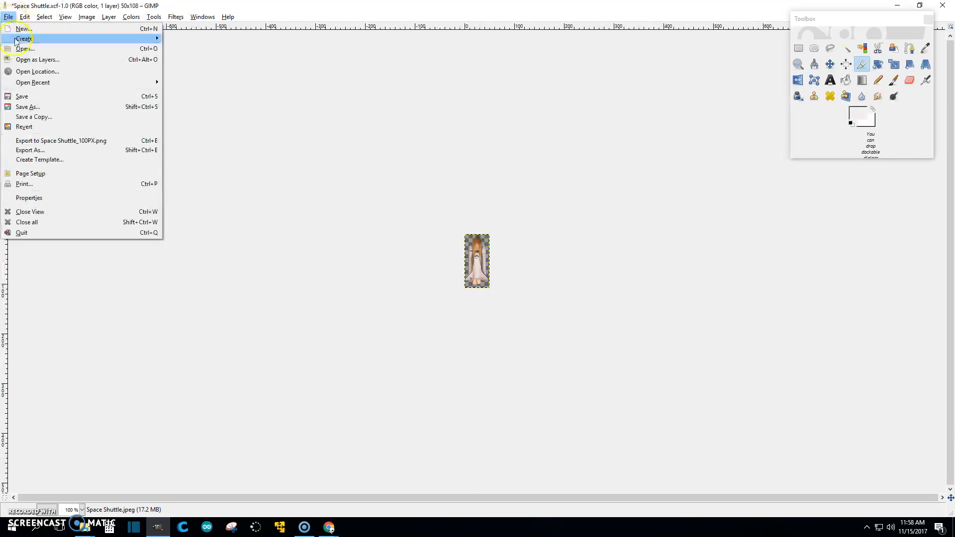
click(46, 150)
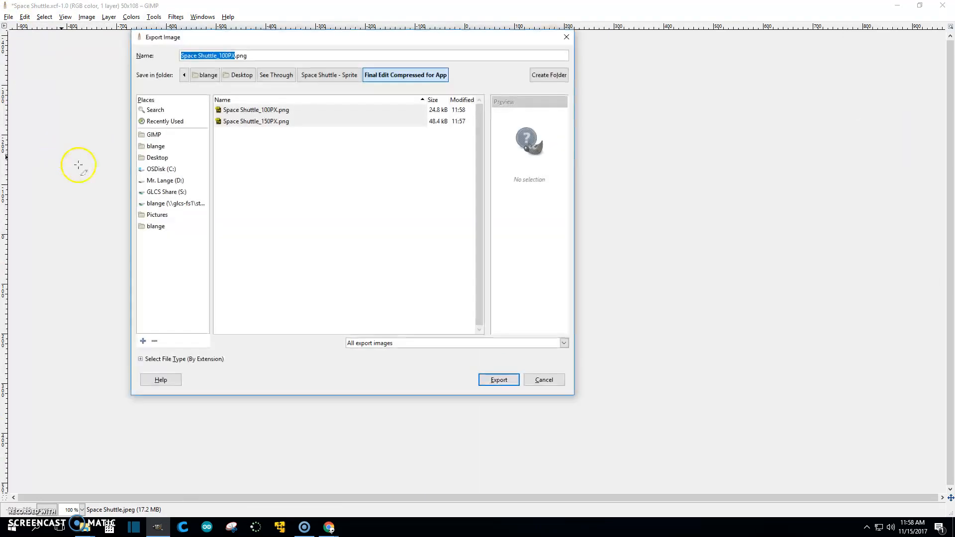
click(229, 56)
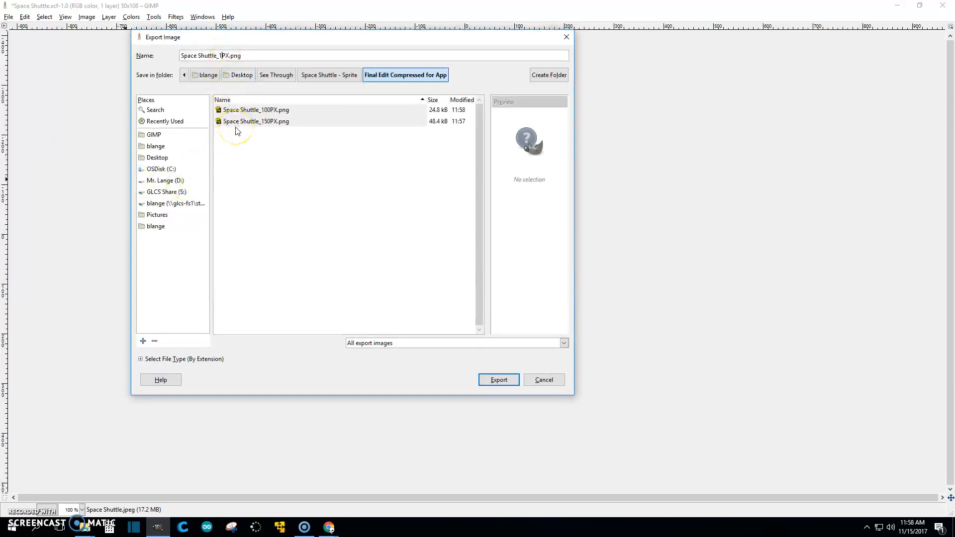
text(50)
key(Return)
click(487, 359)
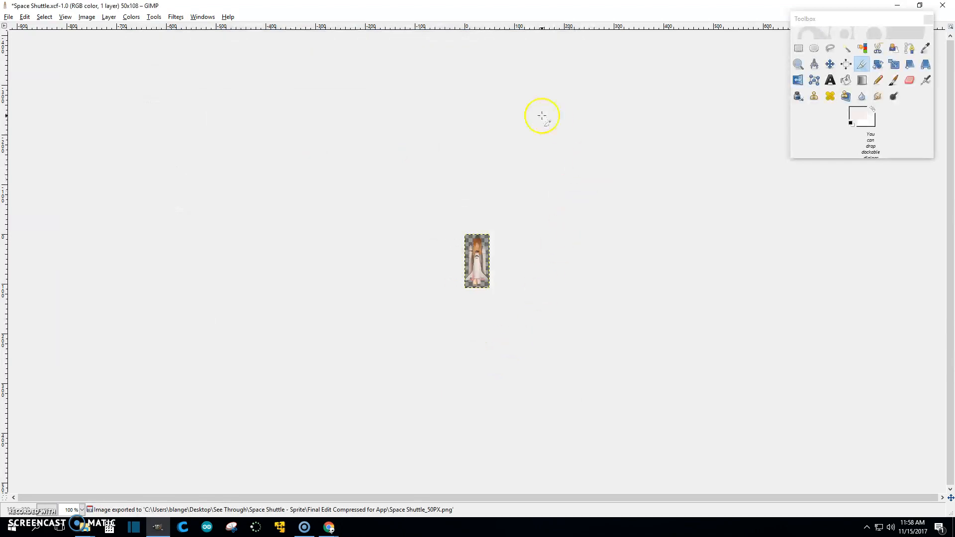
- Close Space Shuttle.xcf, discarding its changes, and quit GIMP
click(942, 6)
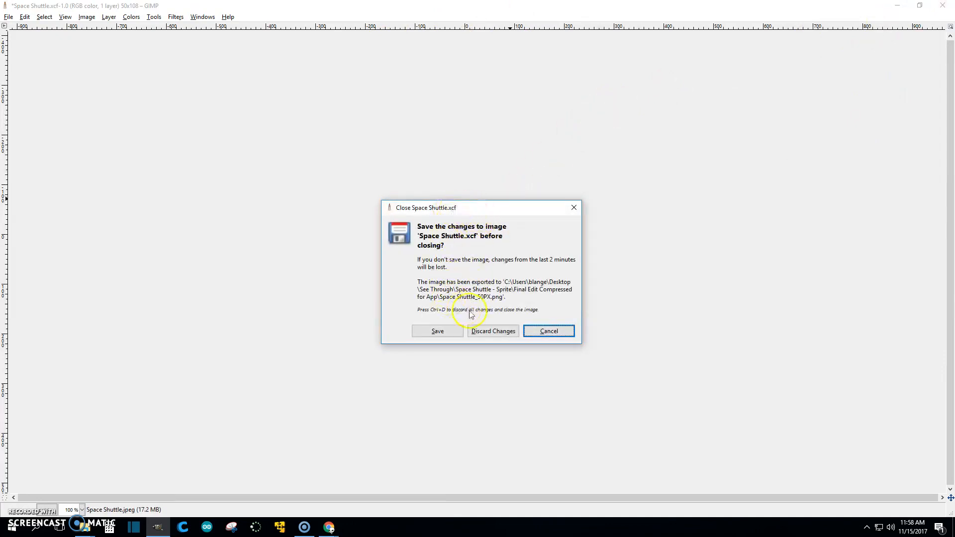
click(491, 331)
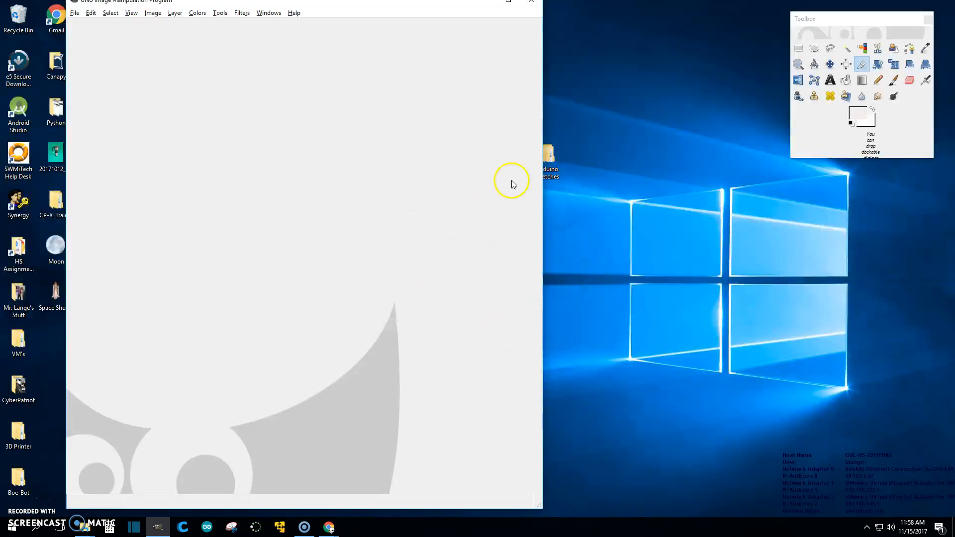
click(529, 4)
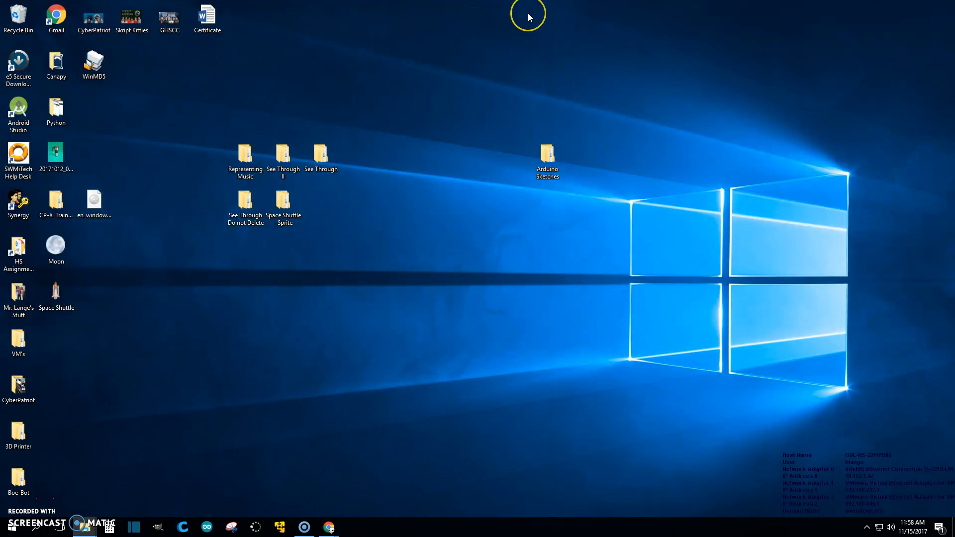
- Bring File Explorer onscreen and go into the Final Edit Compressed for App folder
drag(954, 142, 454, 112)
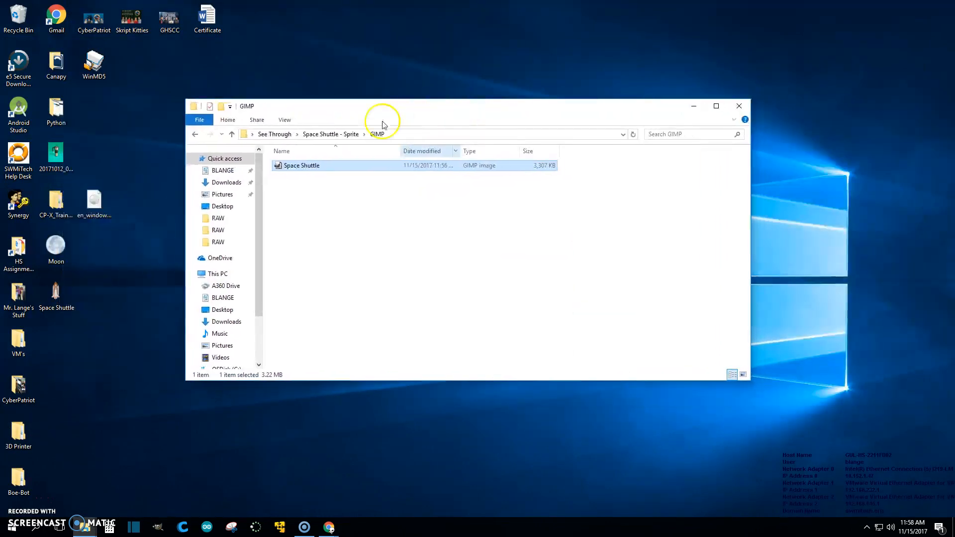
click(194, 134)
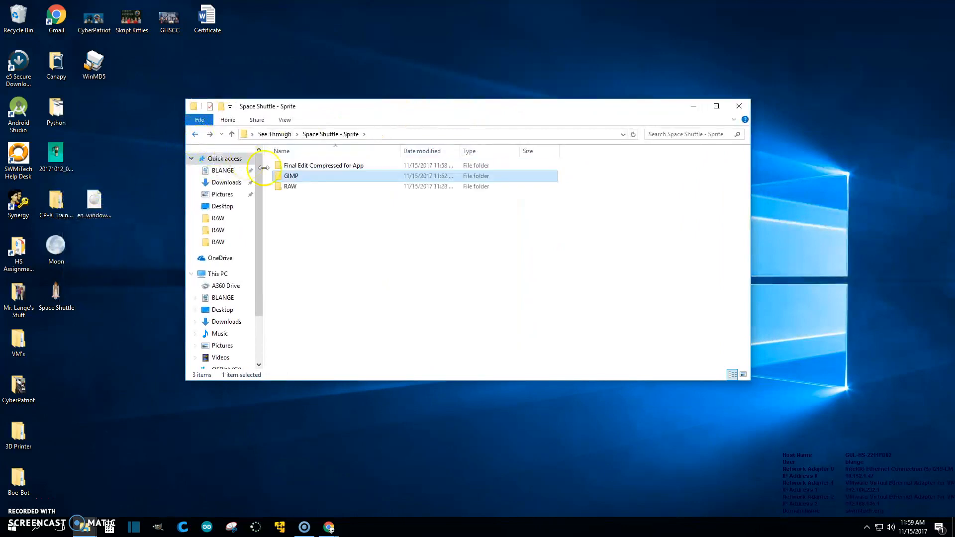
double_click(293, 166)
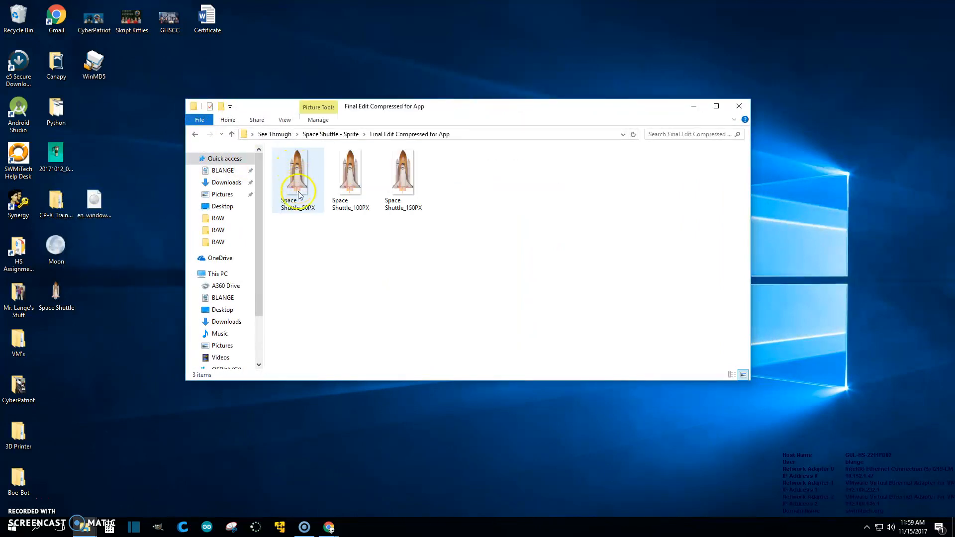
- View the 50PX, 100PX and 150PX sprites in Photos, docked on the left half
click(301, 187)
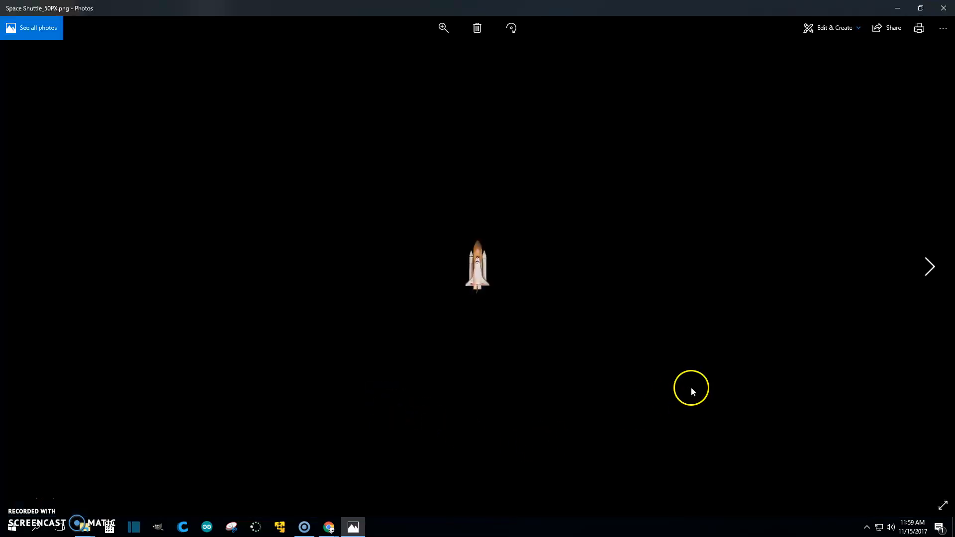
click(930, 268)
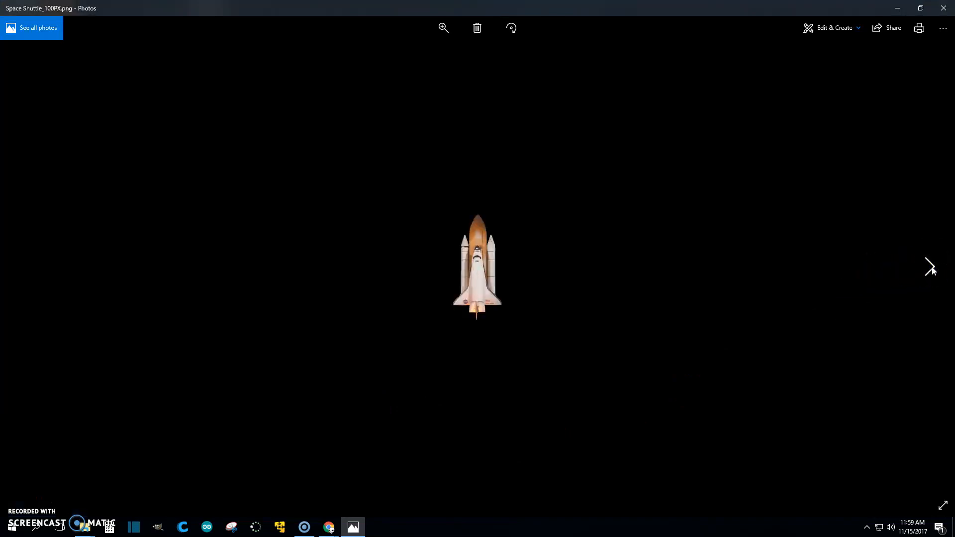
click(930, 268)
drag(393, 8, 3, 218)
- Snap Explorer to the right half and list the PNGs in Details view with a Dimensions column
click(570, 110)
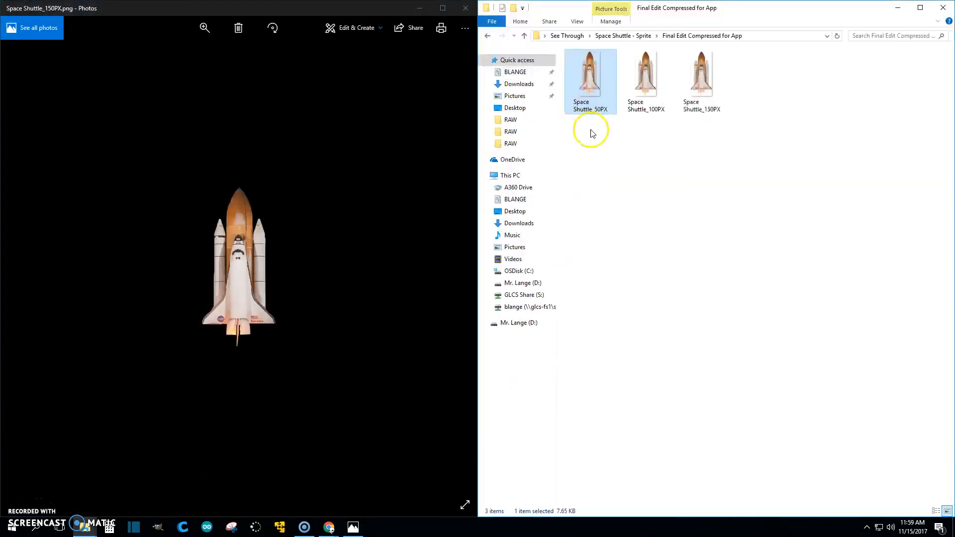
click(935, 511)
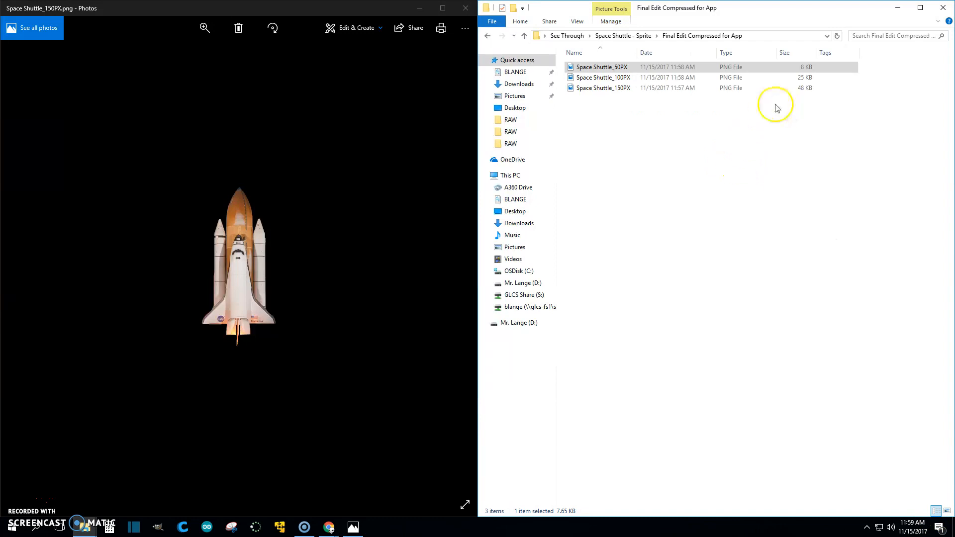
right_click(885, 52)
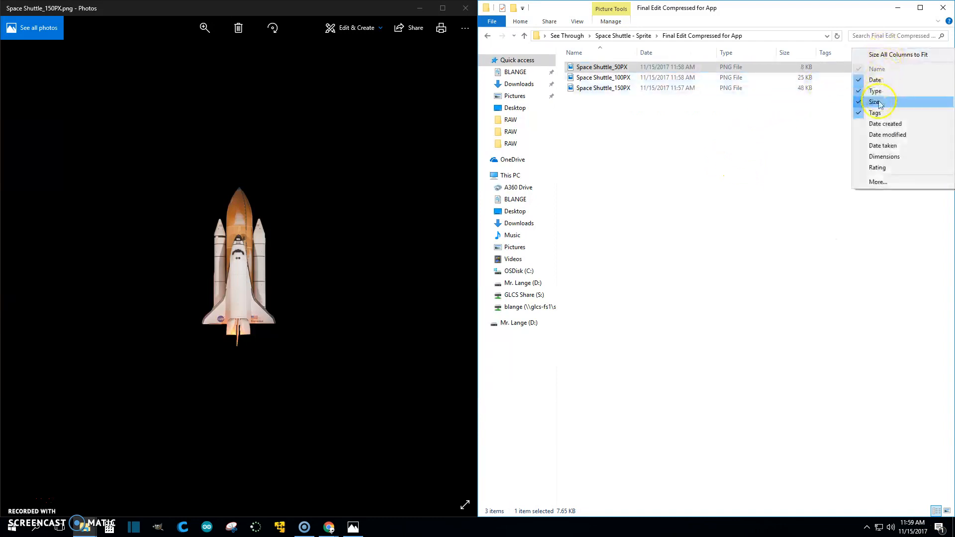
click(879, 157)
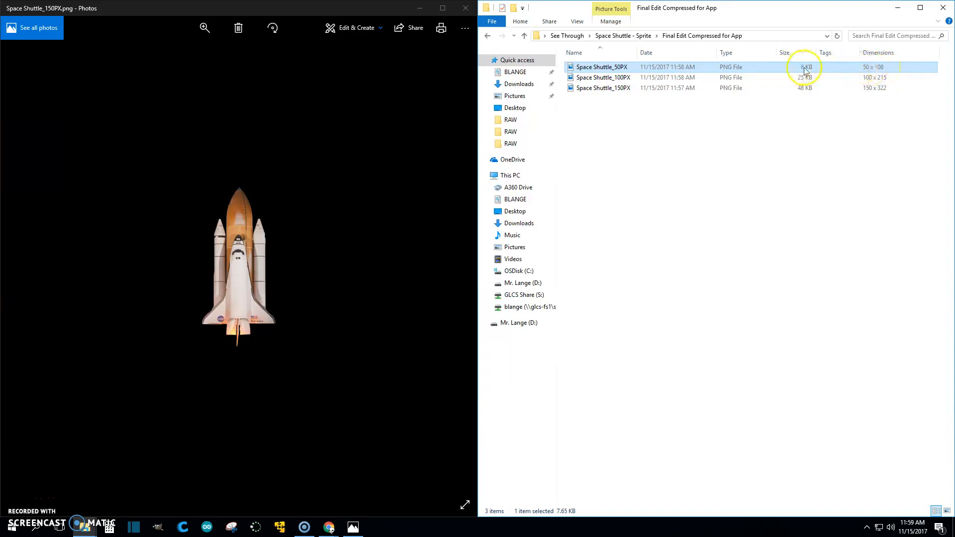
- Compare the 50PX and 100PX sprites in Photos, then un-snap Explorer to fill the screen
click(467, 222)
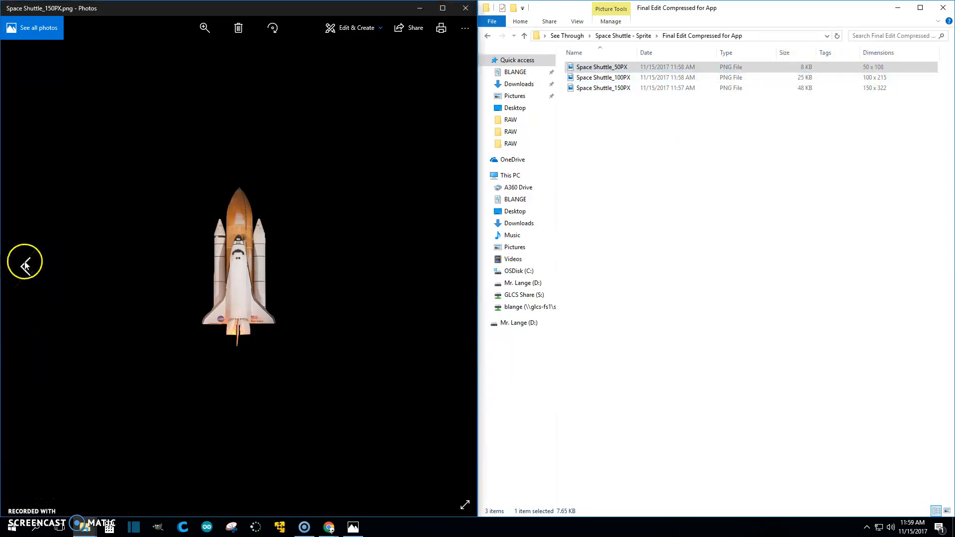
click(25, 262)
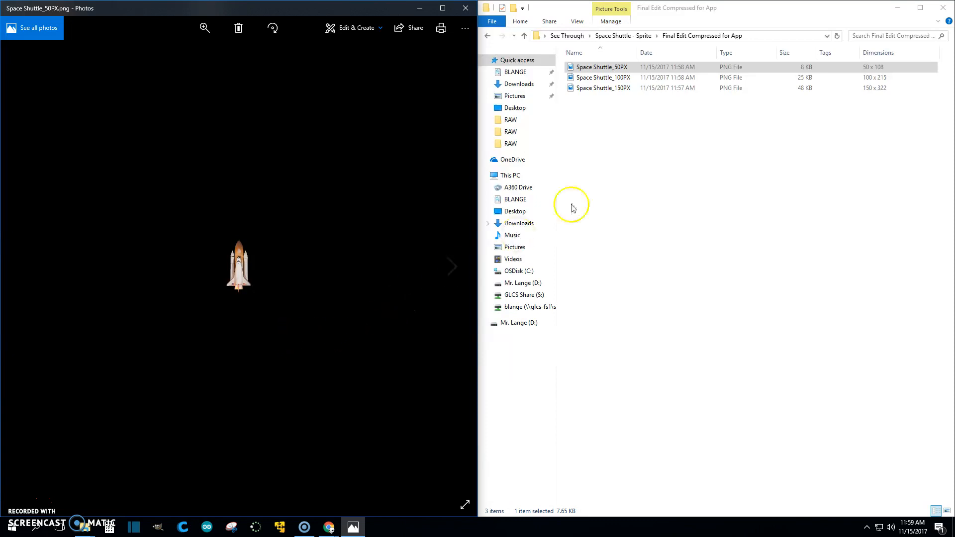
click(812, 69)
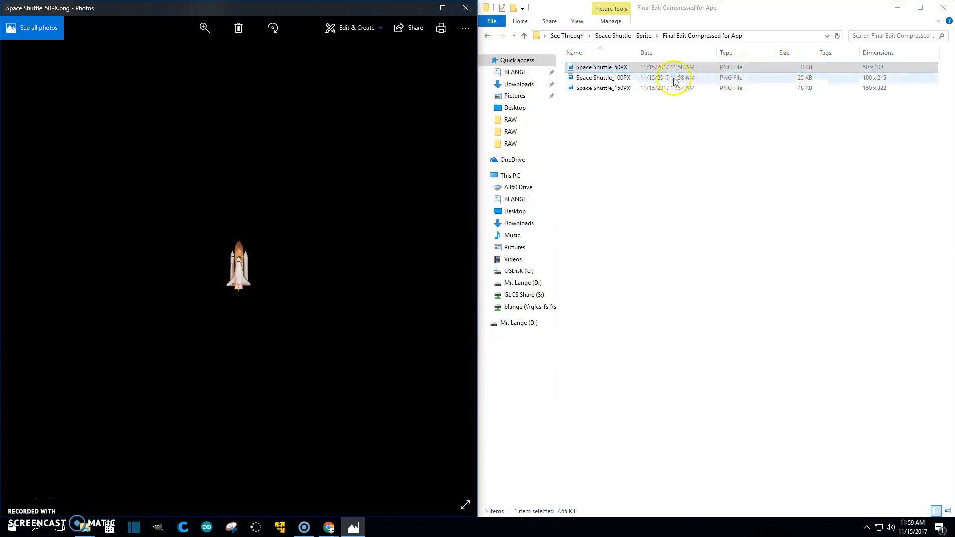
click(443, 273)
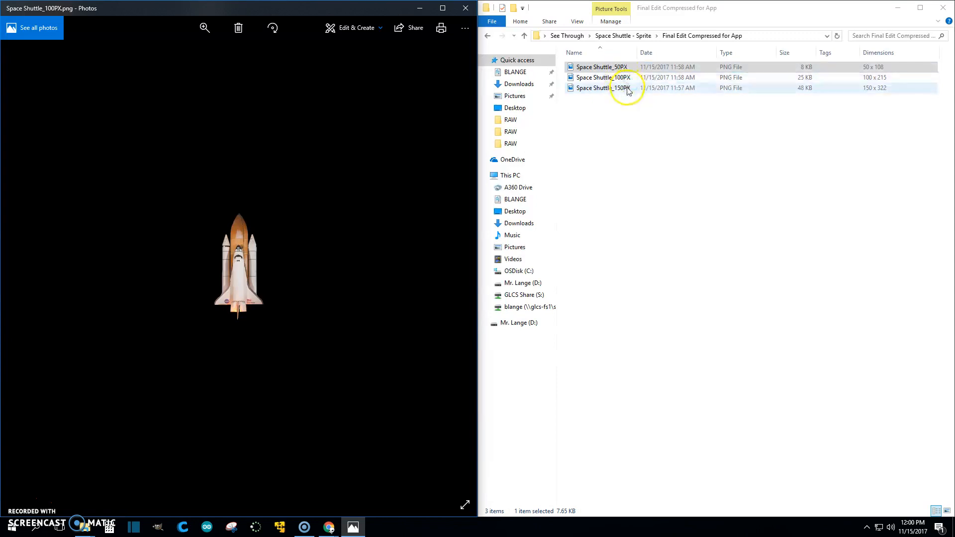
drag(774, 7, 552, 2)
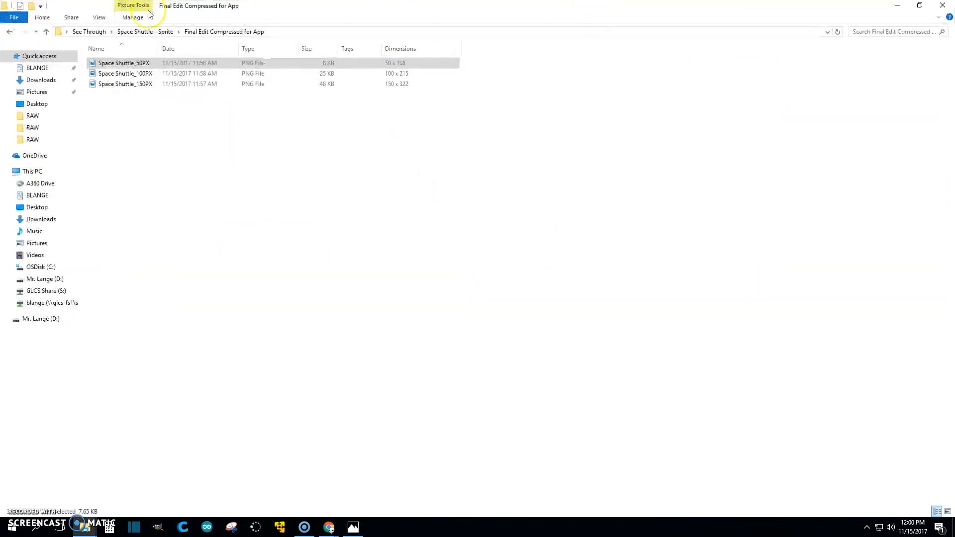
click(9, 33)
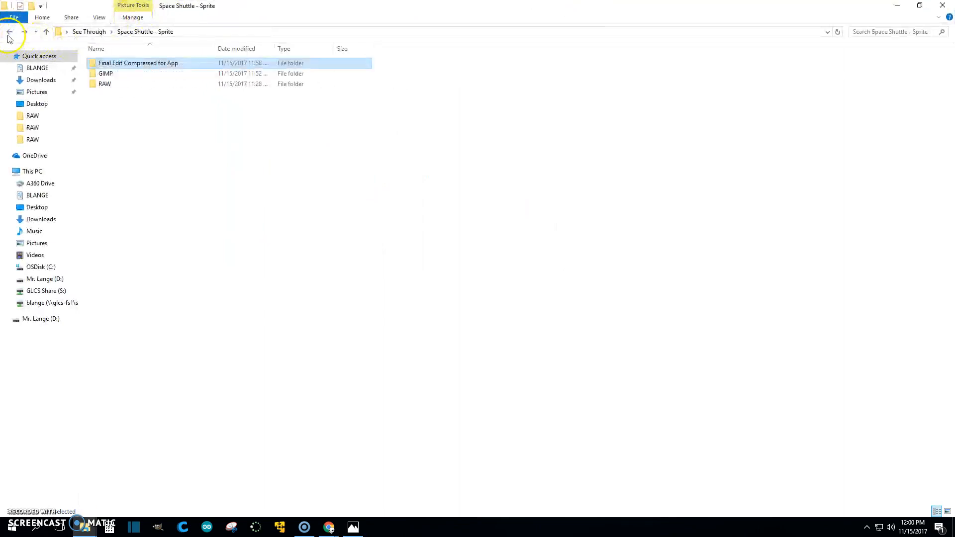
double_click(101, 84)
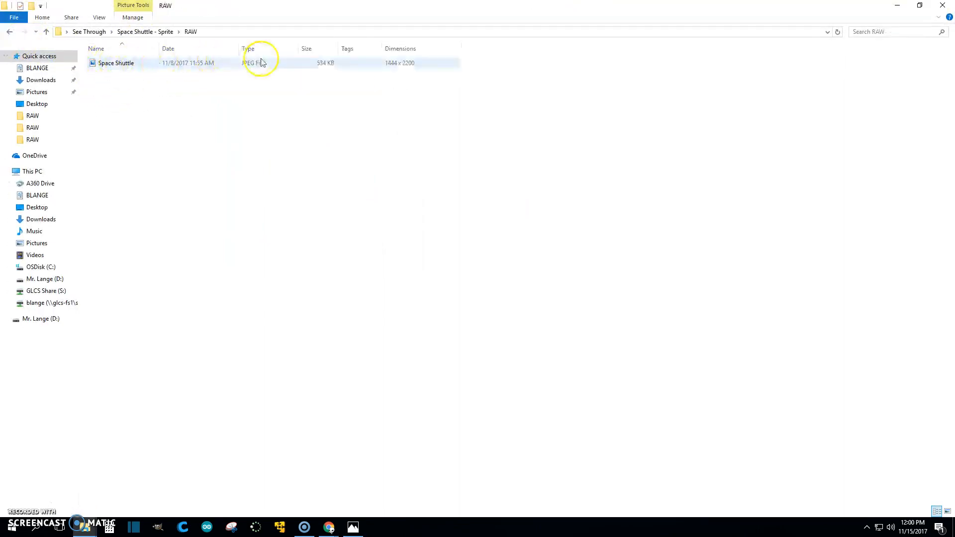
double_click(106, 64)
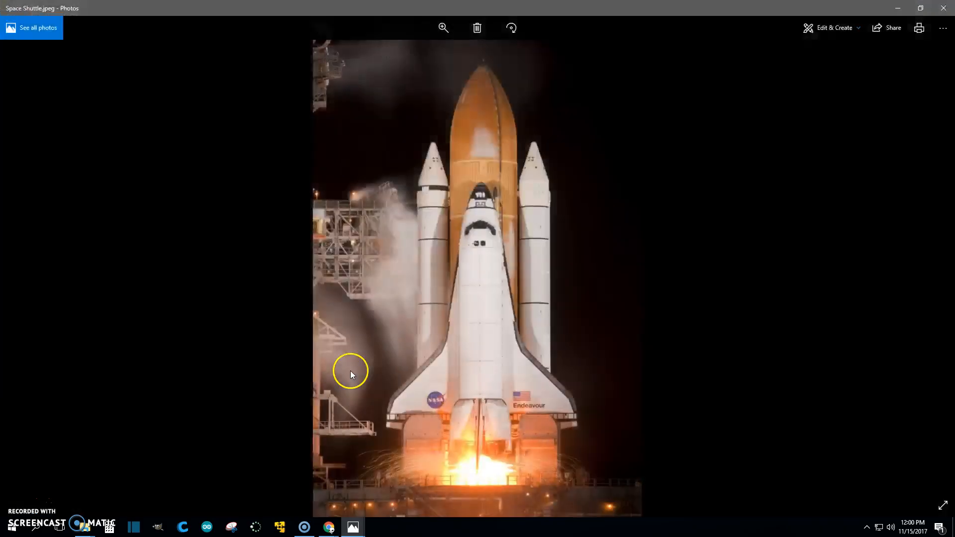
click(942, 8)
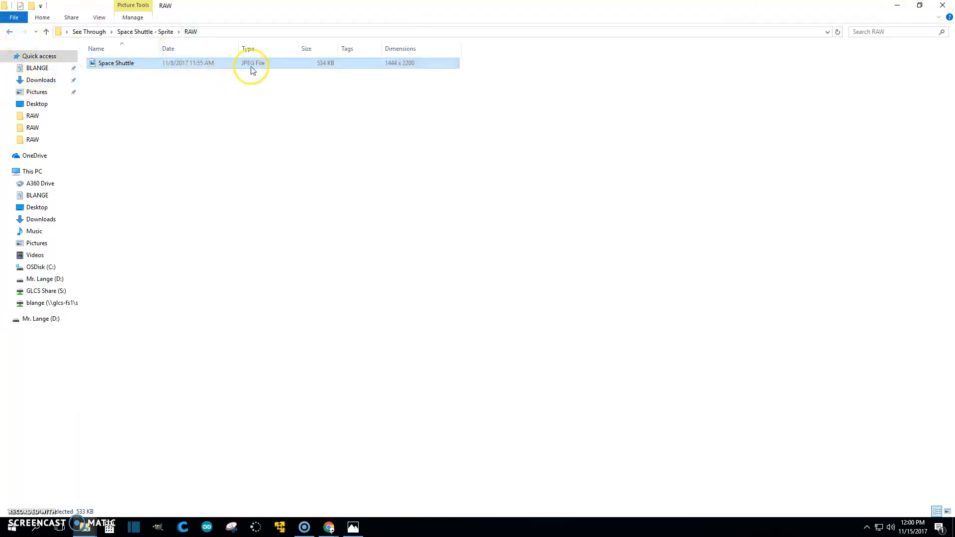
click(9, 31)
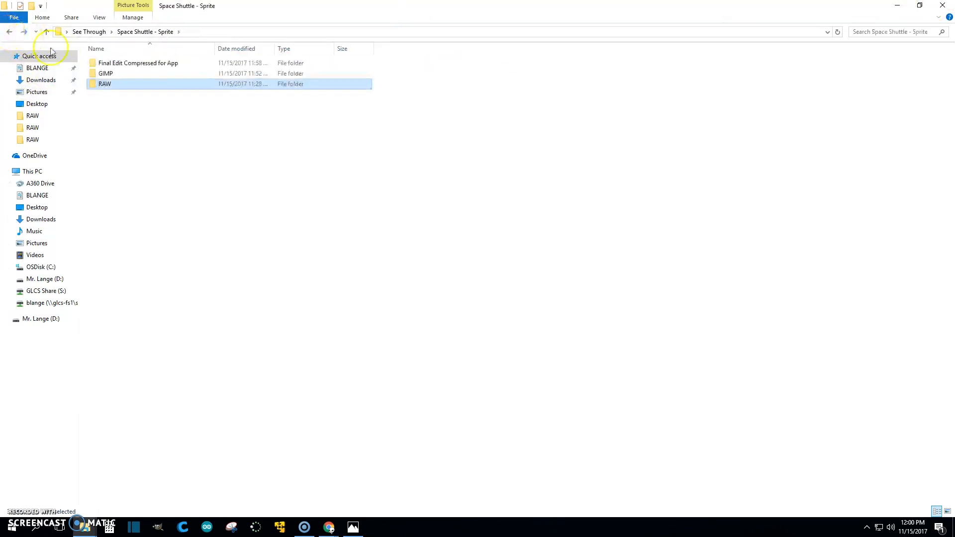
double_click(111, 75)
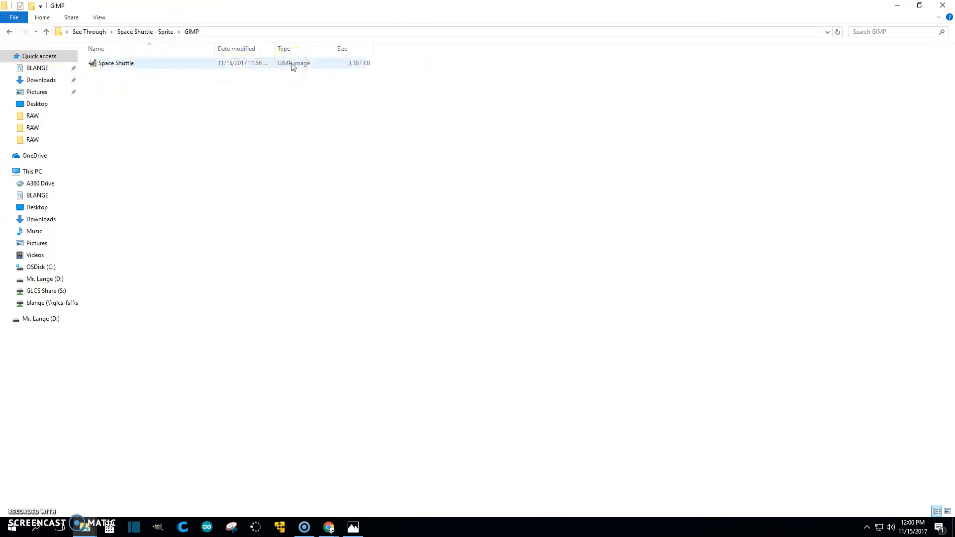
right_click(403, 49)
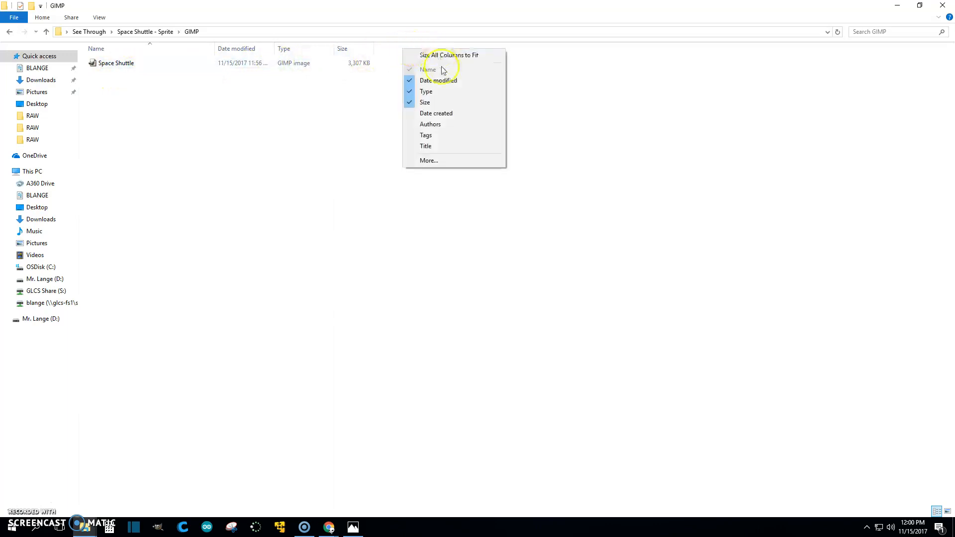
click(524, 99)
right_click(410, 52)
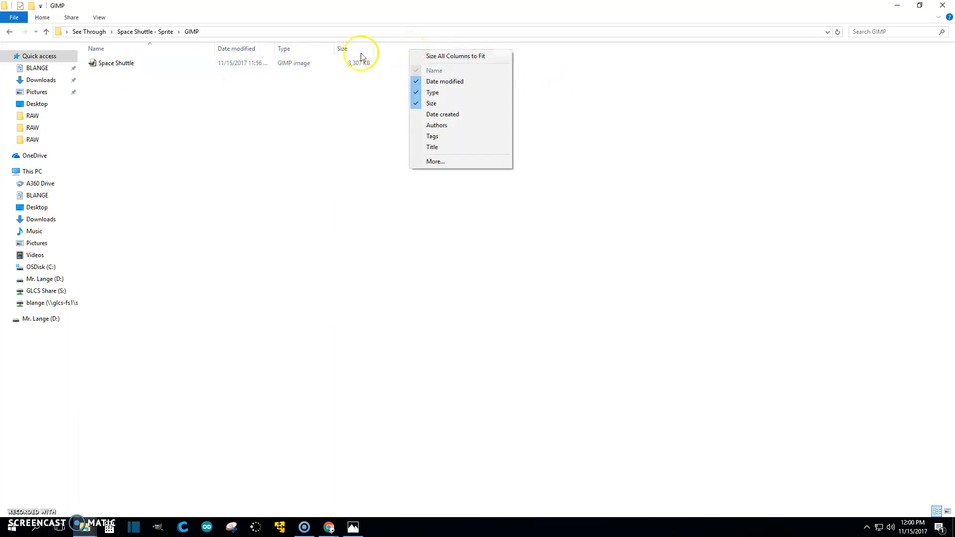
click(297, 67)
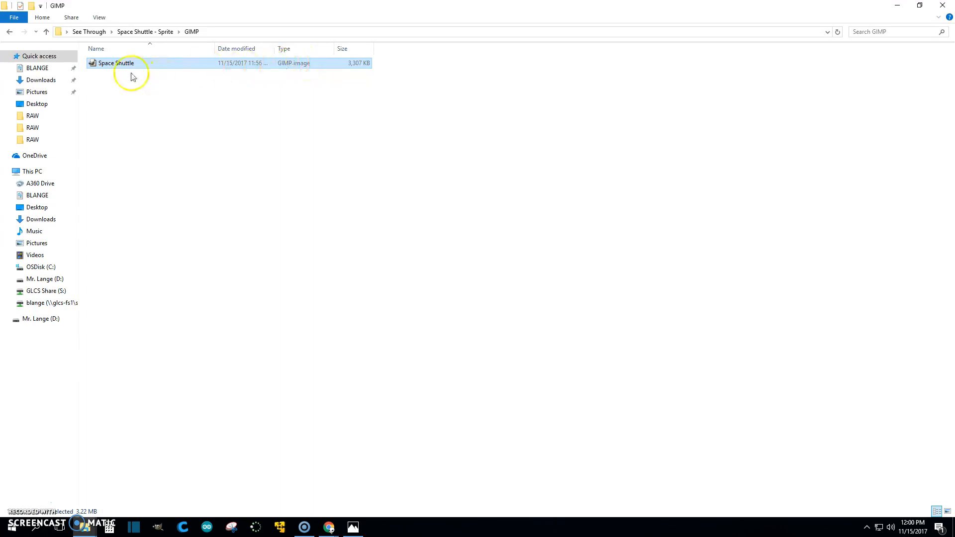
click(10, 32)
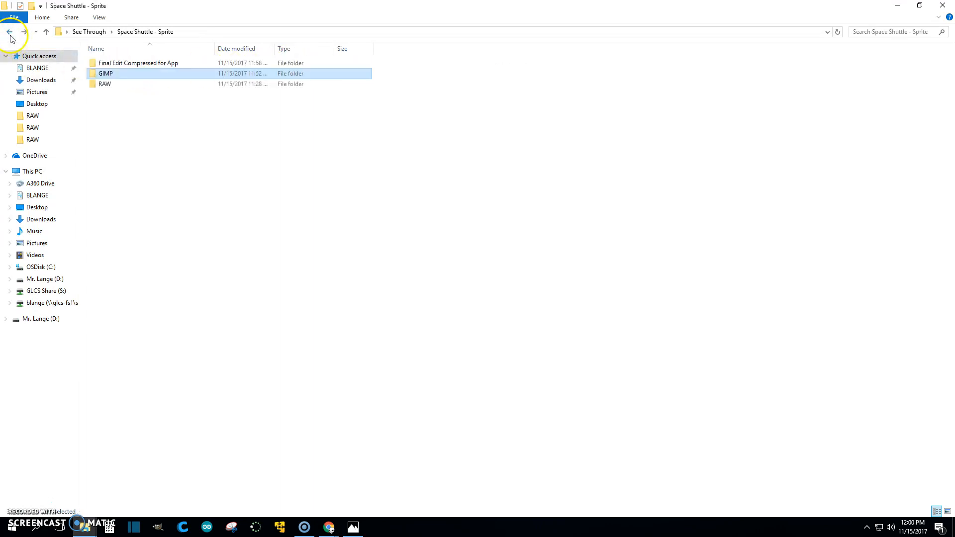
double_click(118, 64)
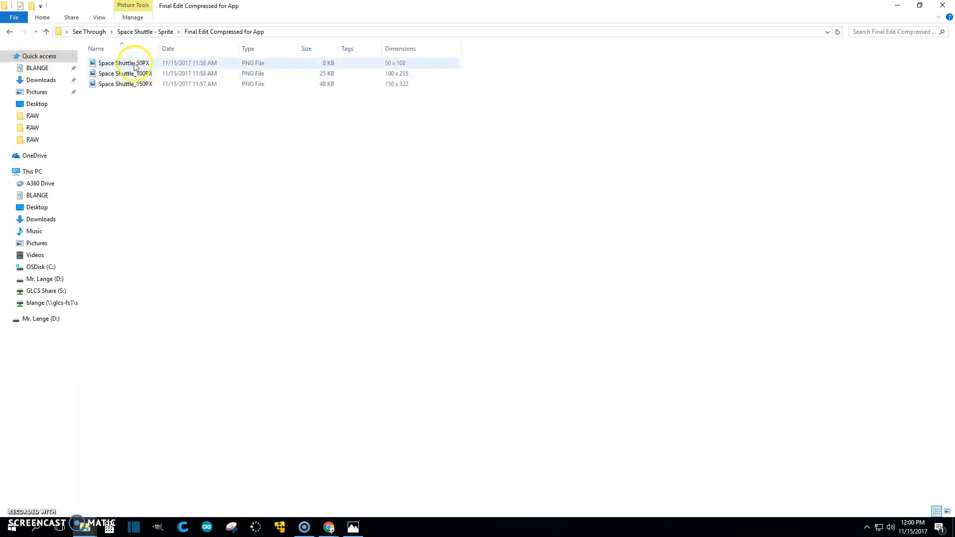